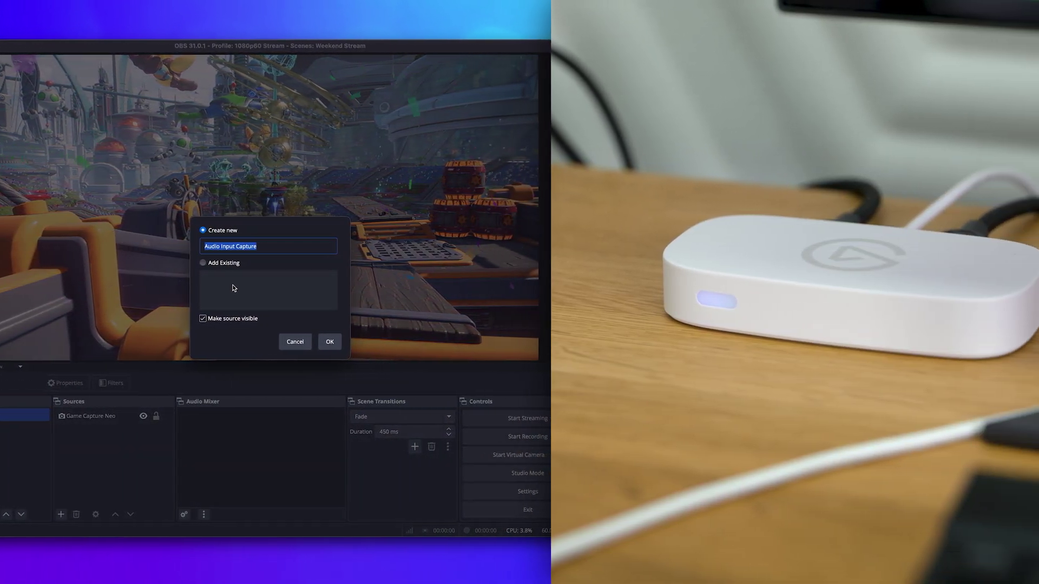
Look over the Game Capture Neo properties and the recording format list in the intro overview
{"action": "type", "text": "Game Capture Neo"}
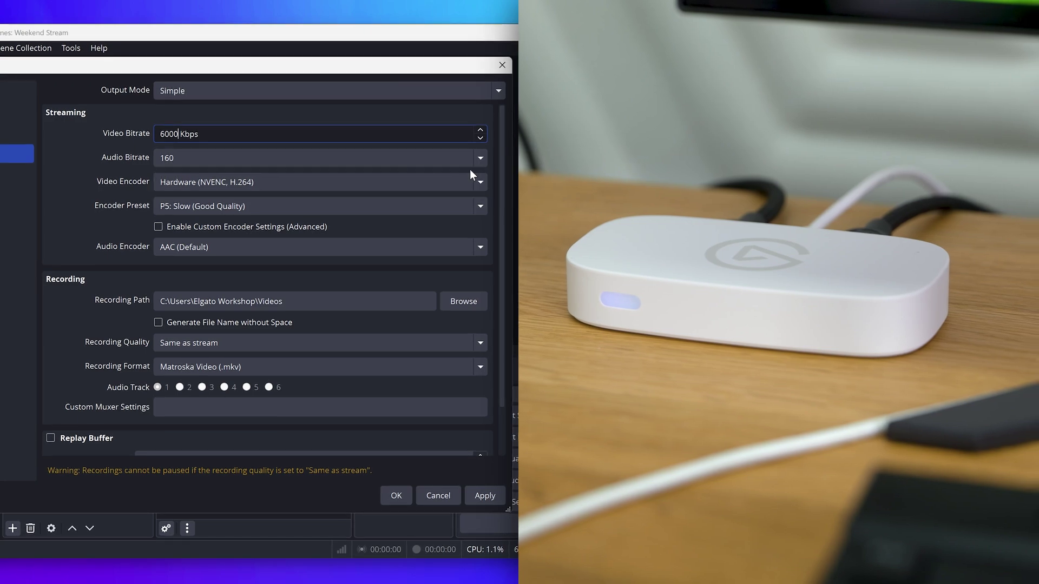
{"action": "scroll", "coordinate": [477, 161], "scroll_direction": "down", "scroll_amount": 2}
{"action": "left_click", "coordinate": [336, 312]}
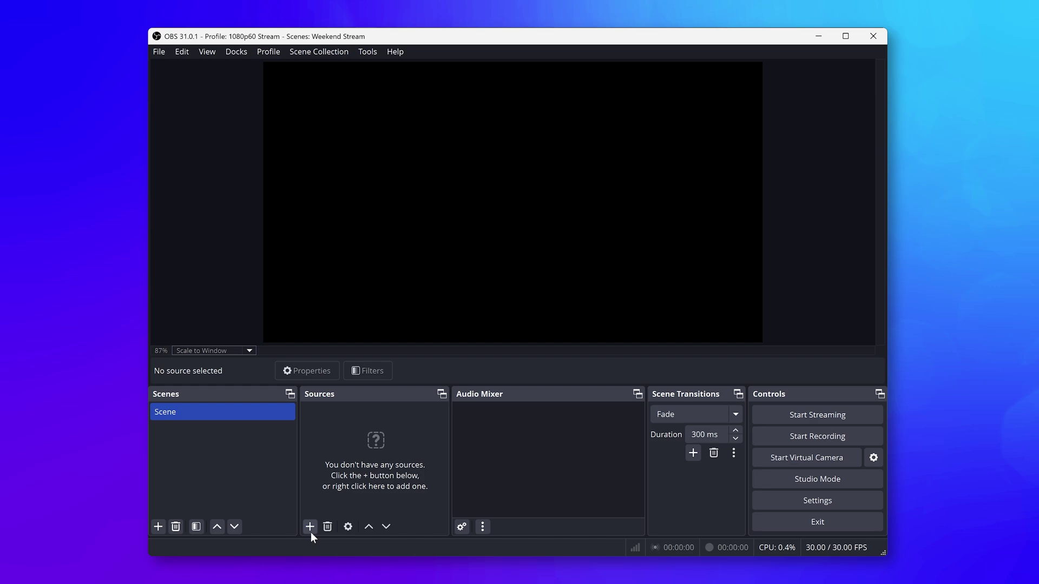
Add a Video Capture Device source named 'Game Capture Neo' using the Elgato Game Capture Neo device
{"action": "left_click", "coordinate": [310, 527]}
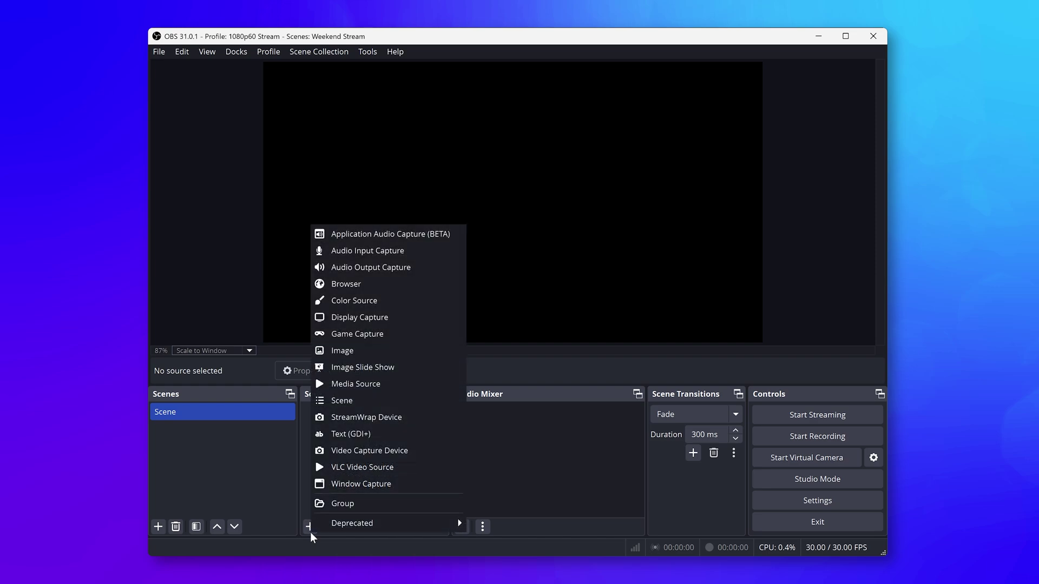
{"action": "left_click", "coordinate": [437, 450]}
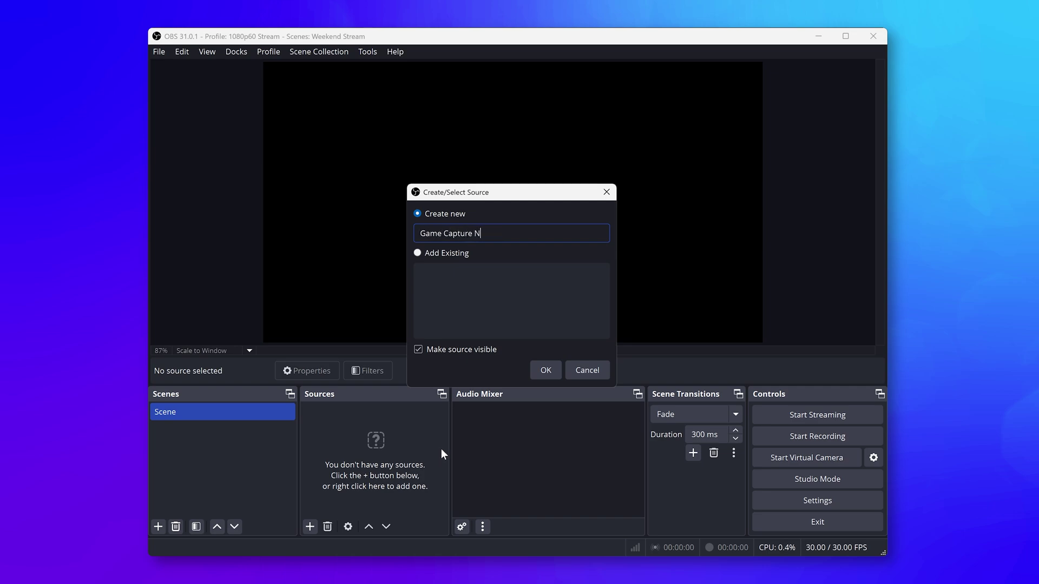
{"action": "left_click", "coordinate": [533, 370]}
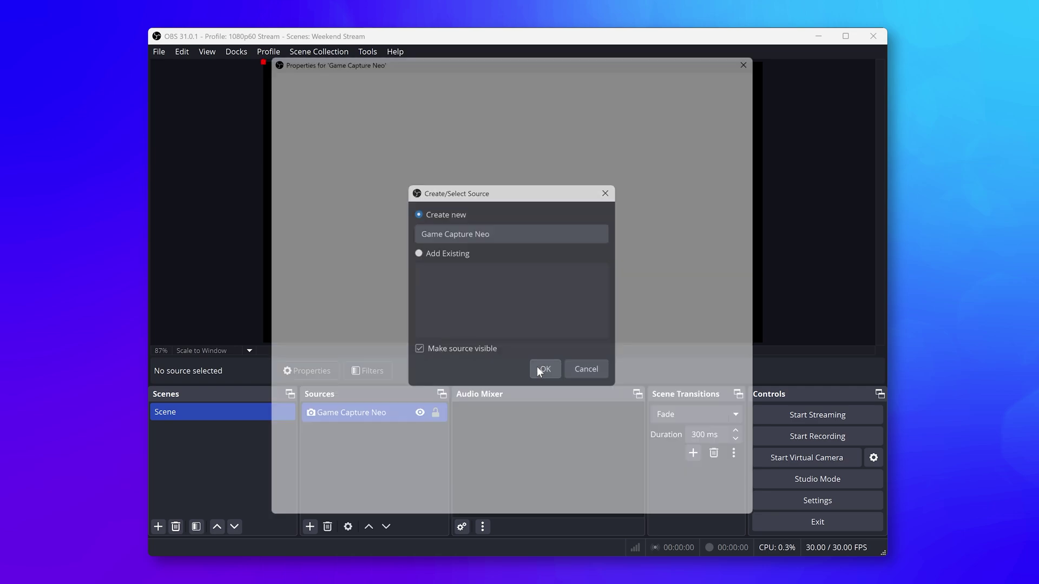
{"action": "left_click", "coordinate": [596, 300]}
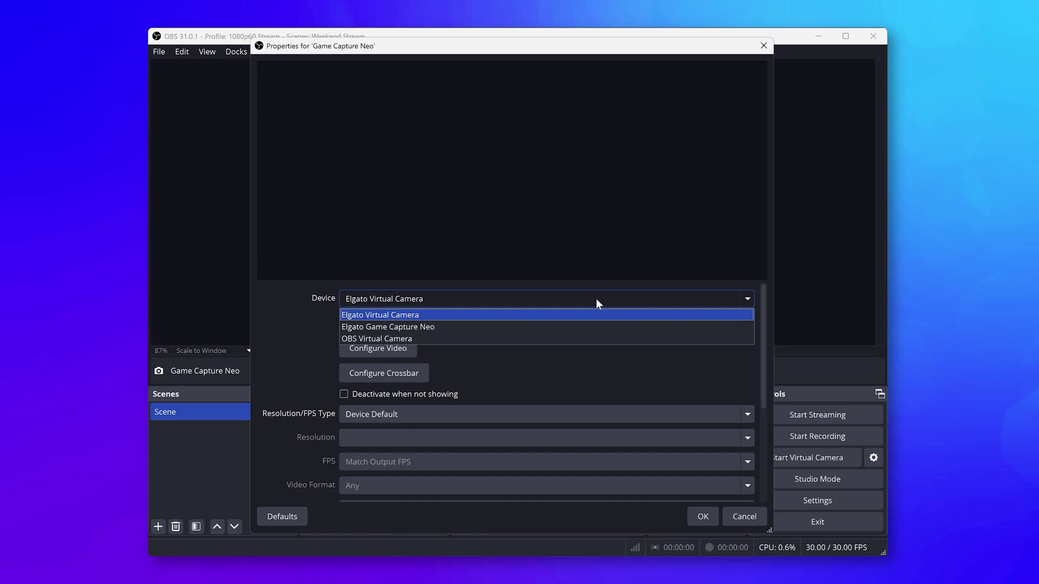
{"action": "left_click", "coordinate": [592, 328]}
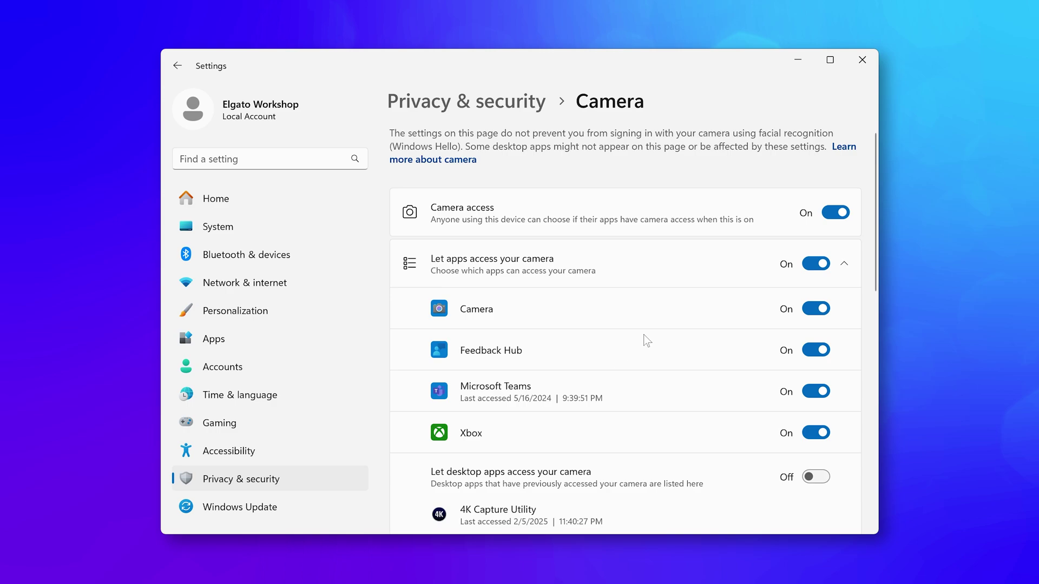
Turn on 'Let desktop apps access your camera', then bring up the Microphone privacy page
{"action": "left_click_drag", "start_coordinate": [878, 208], "coordinate": [871, 277]}
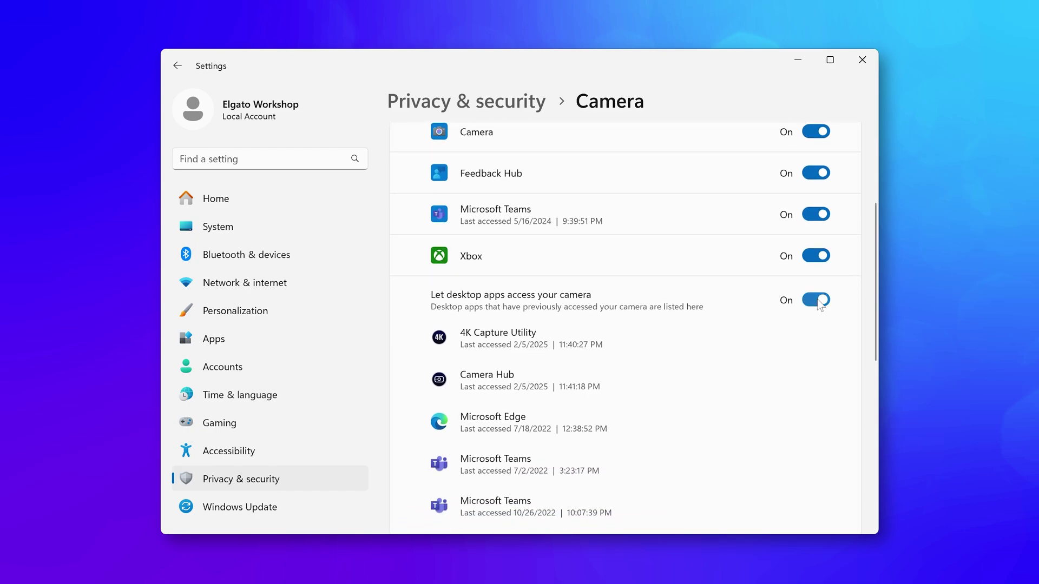
{"action": "left_click", "coordinate": [530, 103]}
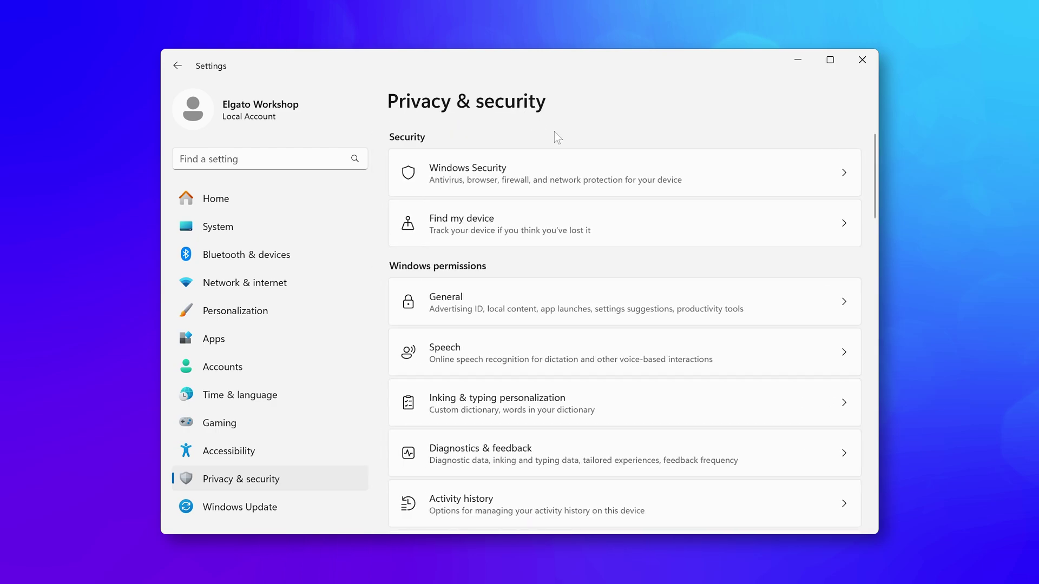
{"action": "scroll", "coordinate": [676, 243], "scroll_direction": "down", "scroll_amount": 7}
{"action": "left_click", "coordinate": [591, 362]}
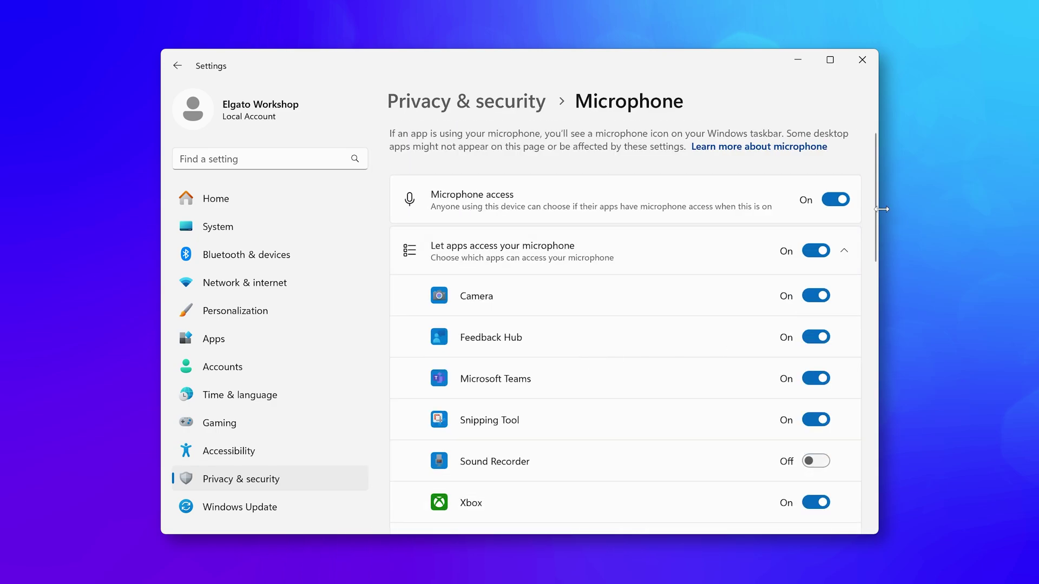
{"action": "scroll", "coordinate": [877, 246], "scroll_direction": "down", "scroll_amount": 4}
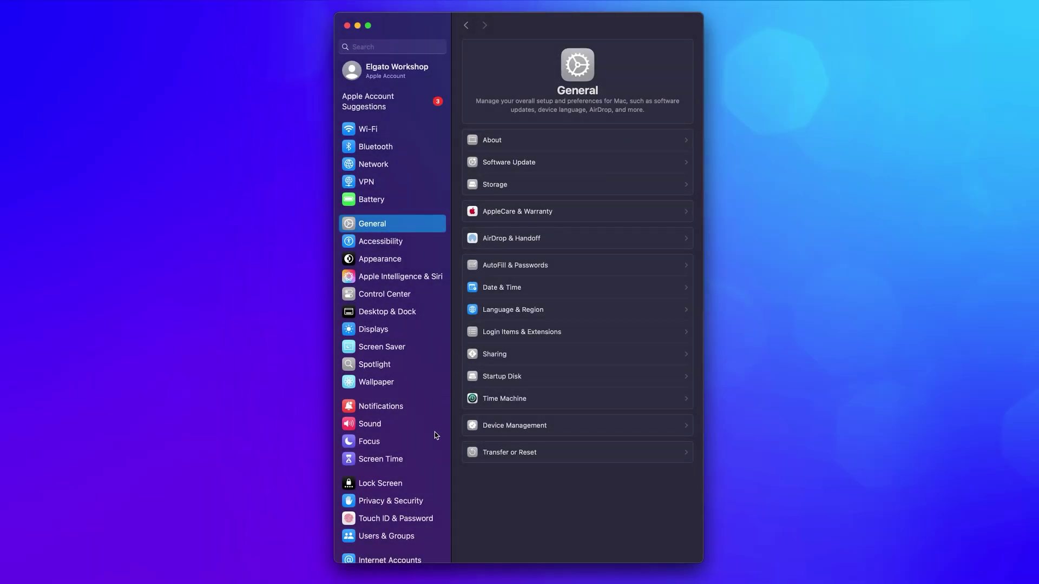
Allow OBS camera access in Privacy & Security, choosing Later on the restart prompt
{"action": "left_click", "coordinate": [408, 502]}
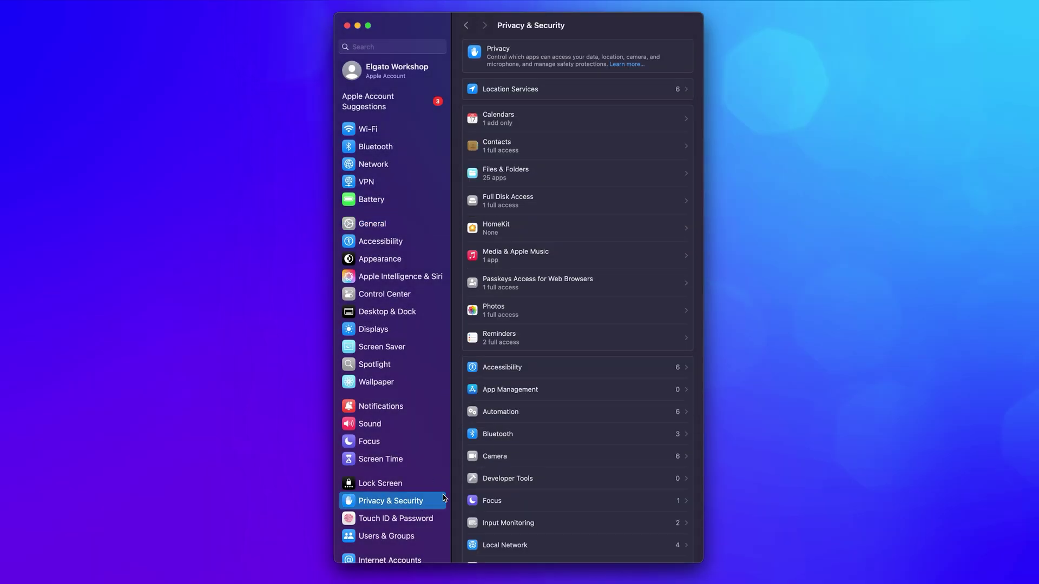
{"action": "left_click", "coordinate": [575, 457]}
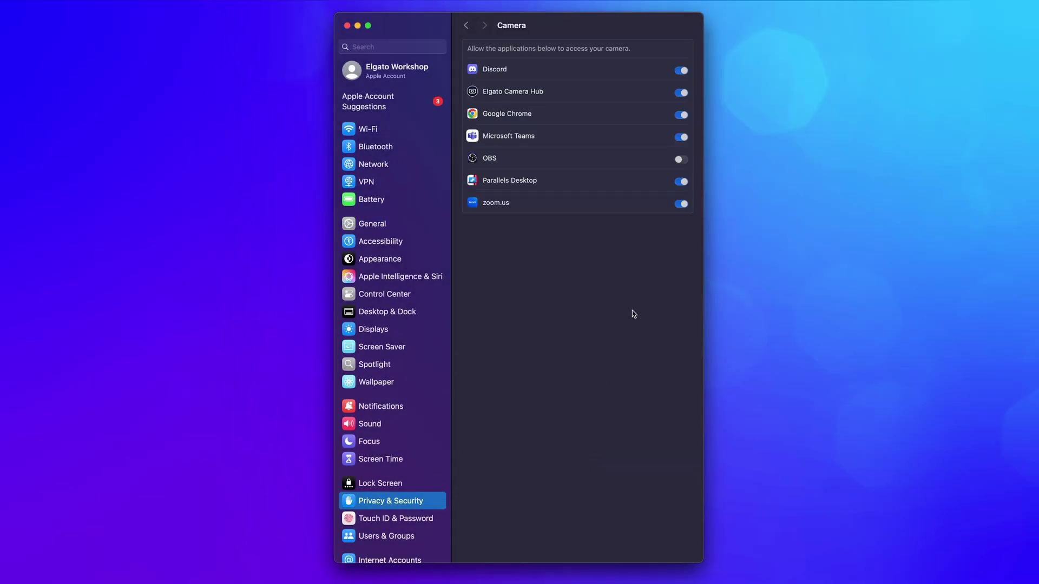
{"action": "left_click", "coordinate": [682, 159]}
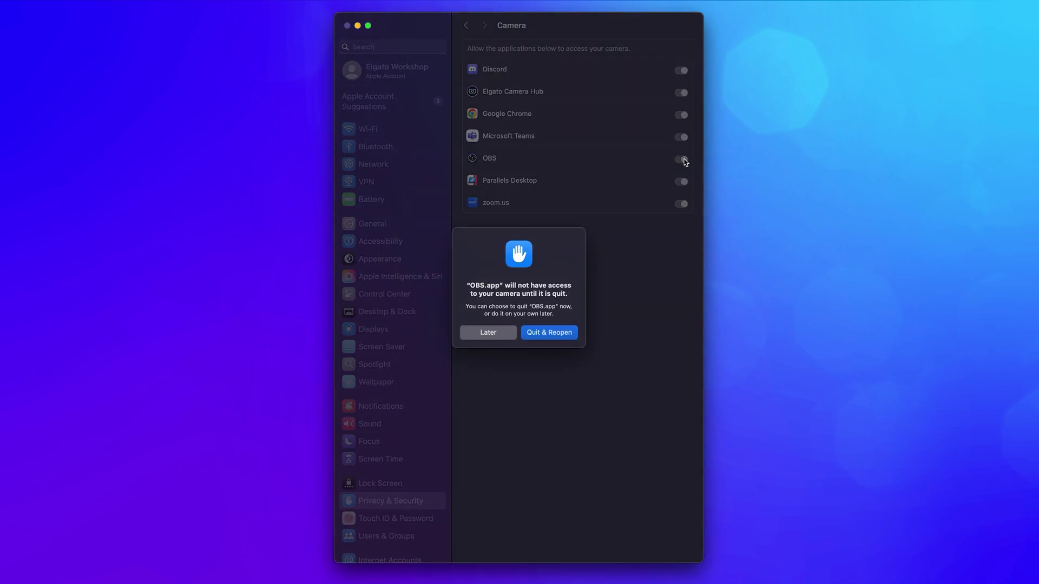
{"action": "left_click", "coordinate": [488, 332]}
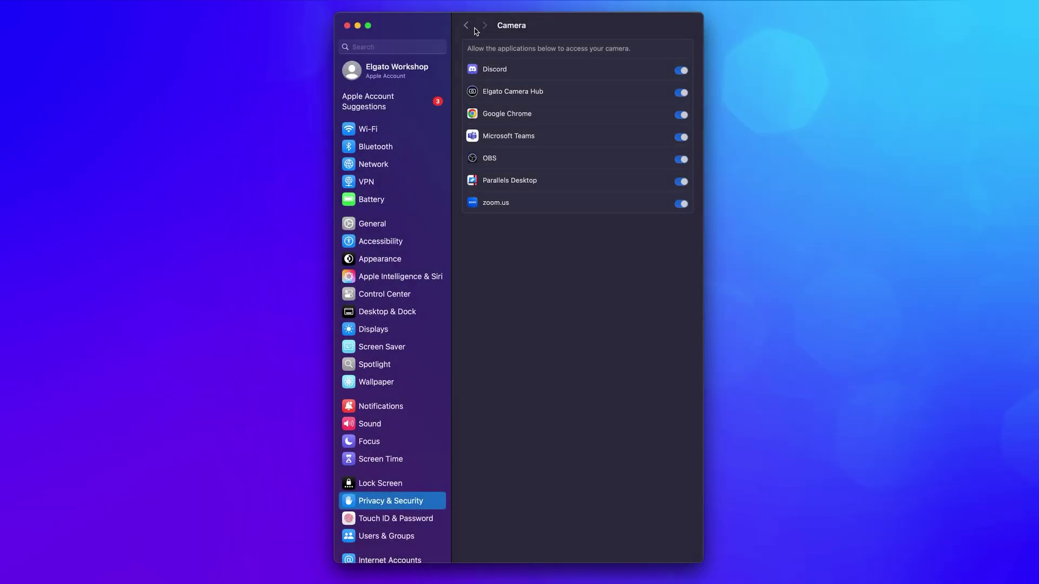
Allow OBS microphone access in the Microphone privacy list
{"action": "left_click", "coordinate": [467, 26]}
{"action": "scroll", "coordinate": [589, 410], "scroll_direction": "down", "scroll_amount": 5}
{"action": "left_click", "coordinate": [621, 468]}
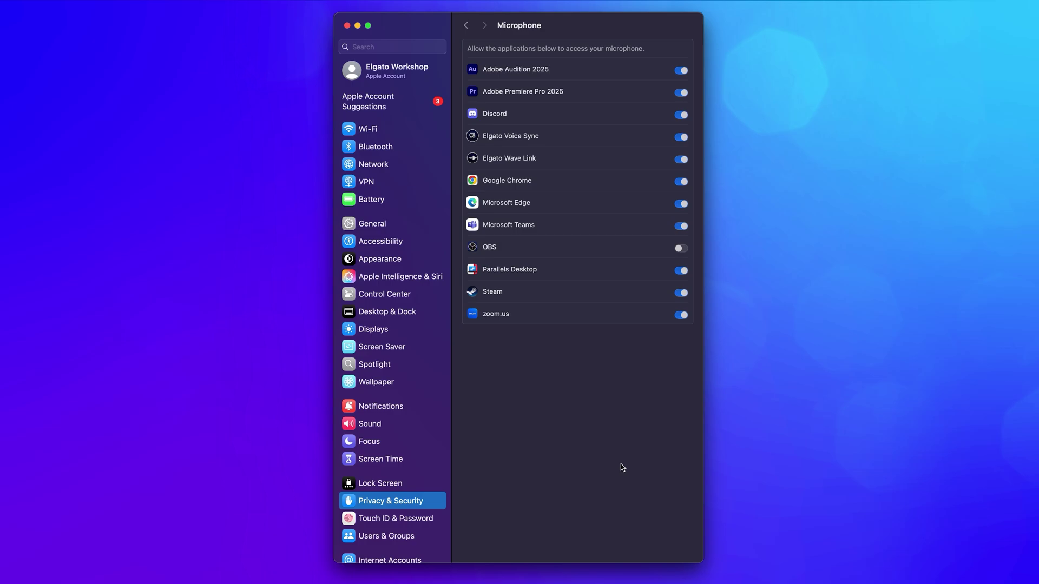
{"action": "left_click", "coordinate": [682, 249]}
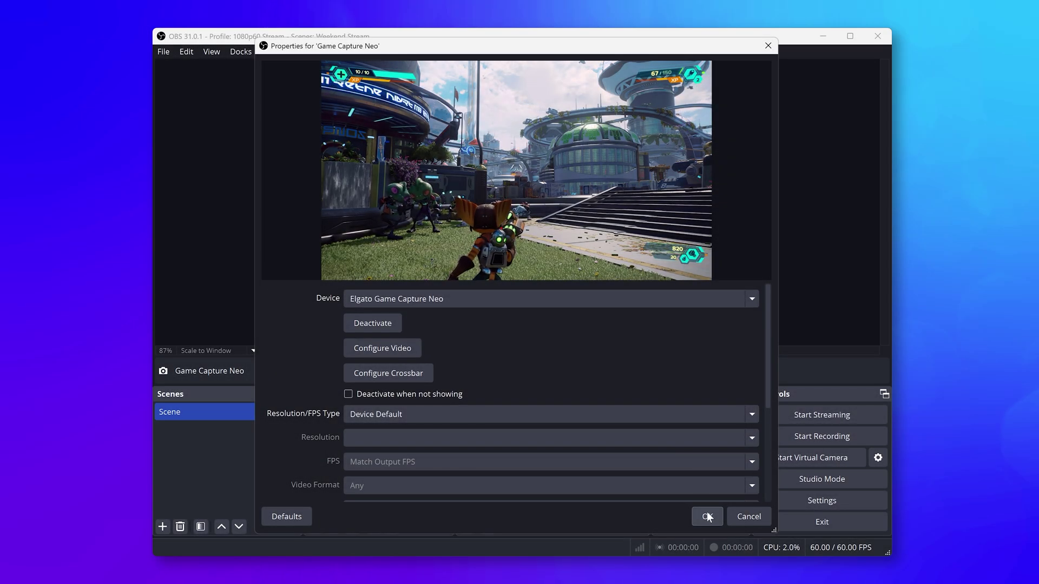
Confirm the Game Capture Neo properties and set its capture Preset to 1920x1080
{"action": "left_click", "coordinate": [707, 517]}
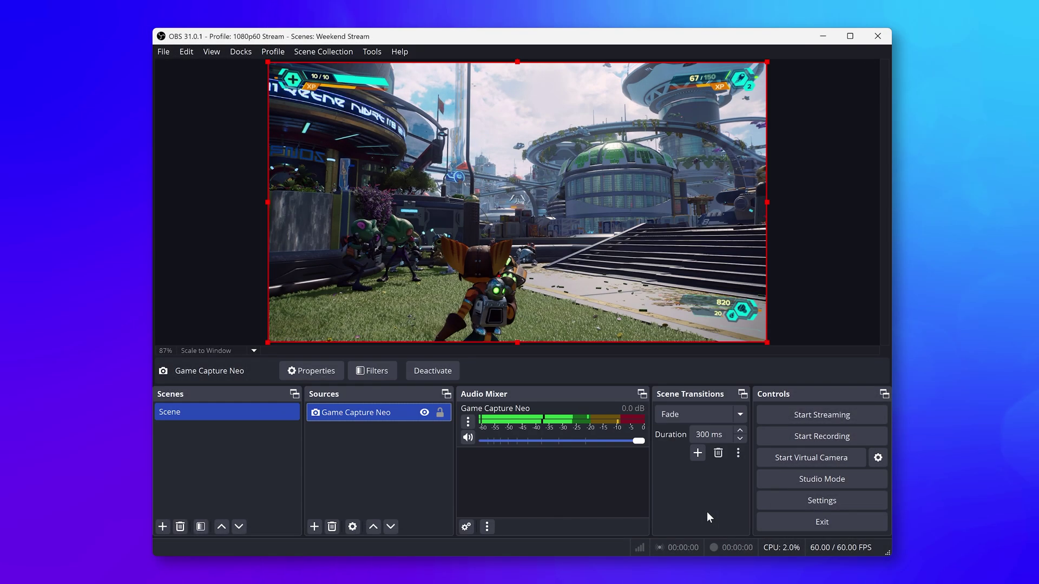
{"action": "left_click", "coordinate": [826, 299]}
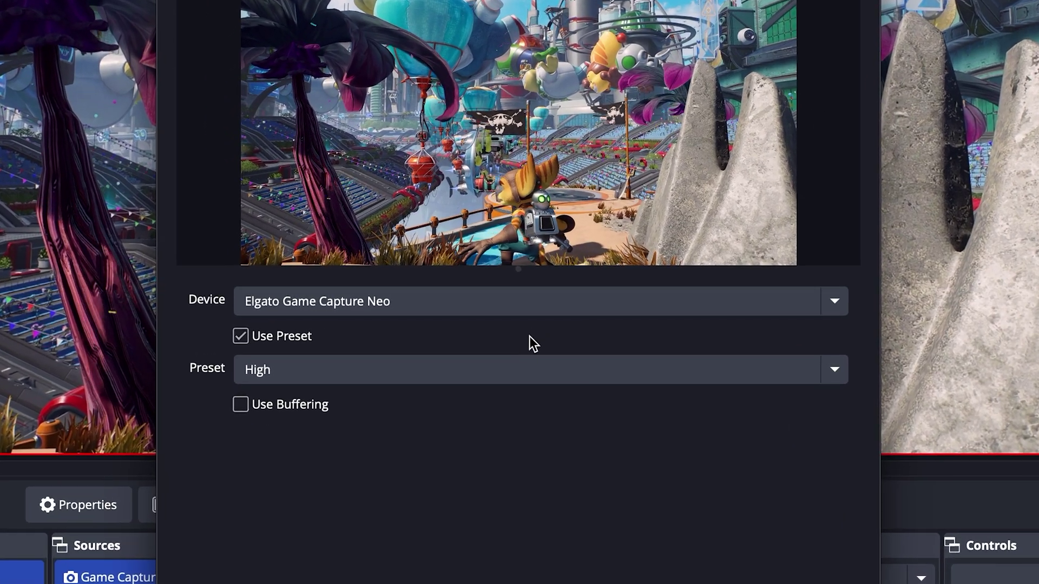
{"action": "left_click", "coordinate": [502, 369]}
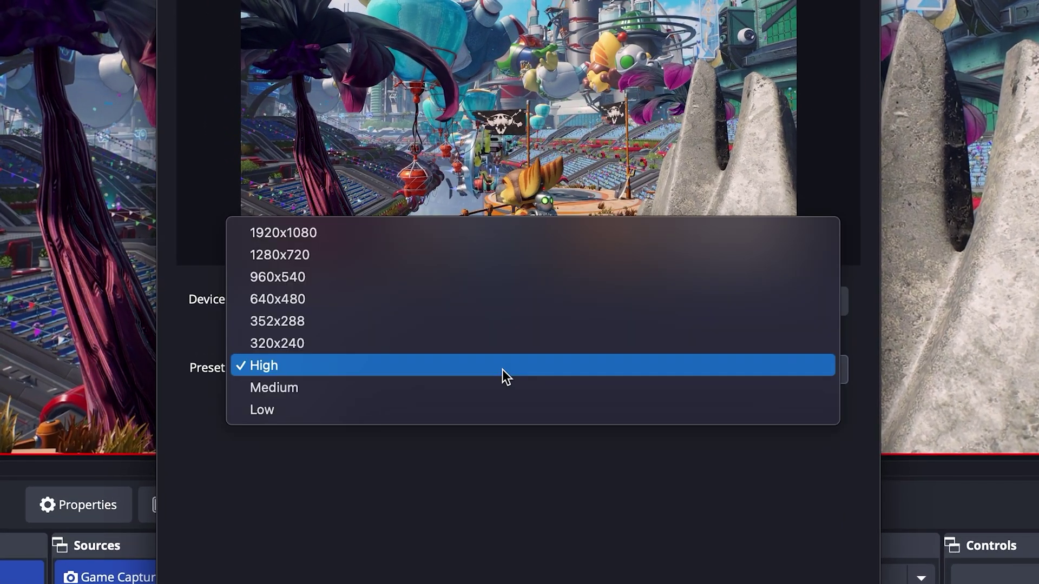
{"action": "left_click", "coordinate": [466, 236]}
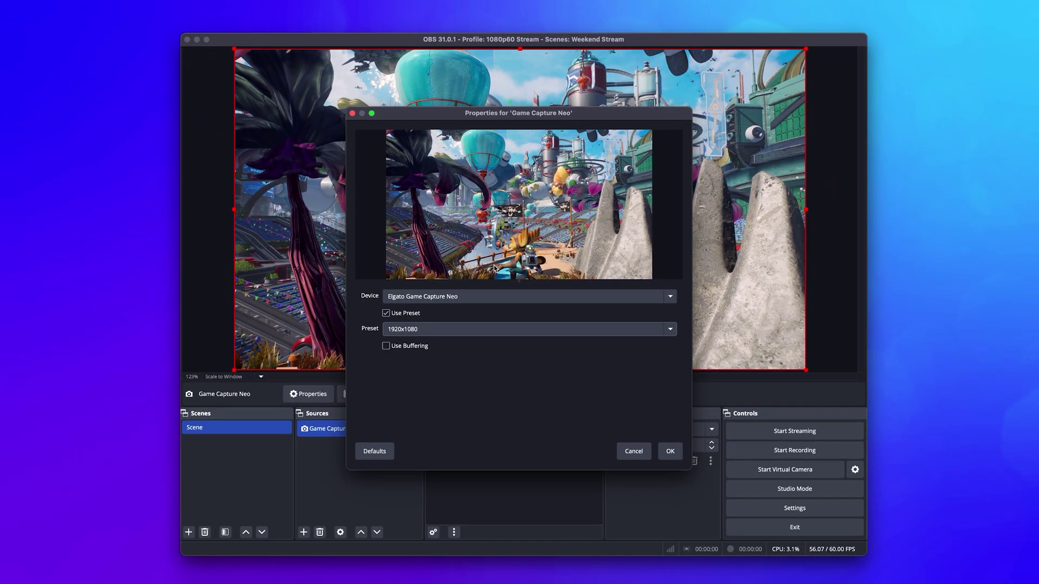
{"action": "left_click", "coordinate": [668, 452]}
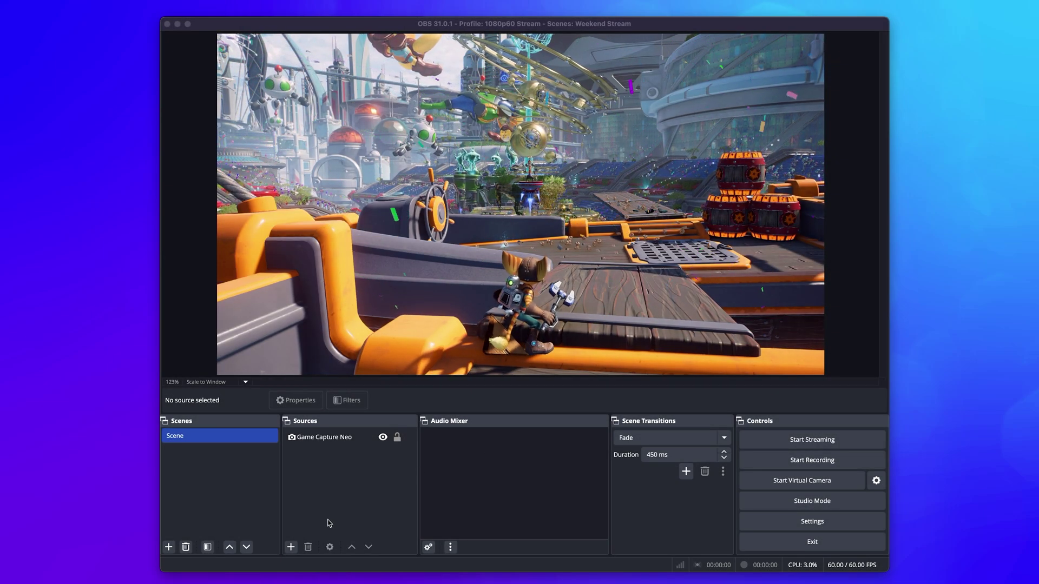
Add an Audio Input Capture named 'Game Capture Neo Audio', keeping its device on Default
{"action": "left_click", "coordinate": [291, 547]}
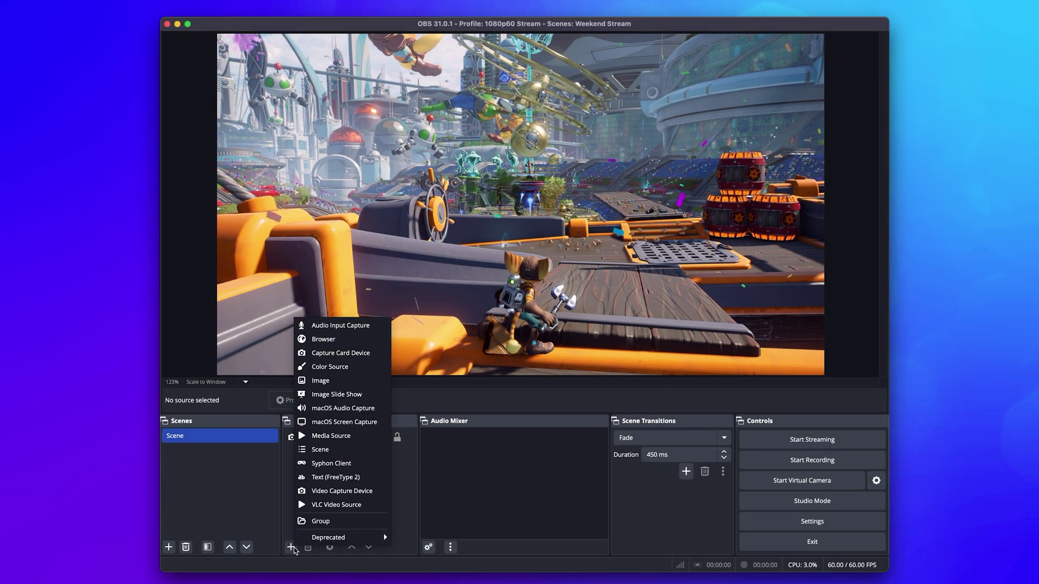
{"action": "left_click", "coordinate": [339, 325]}
{"action": "key", "text": "BackSpace"}
{"action": "type", "text": "Gam"}
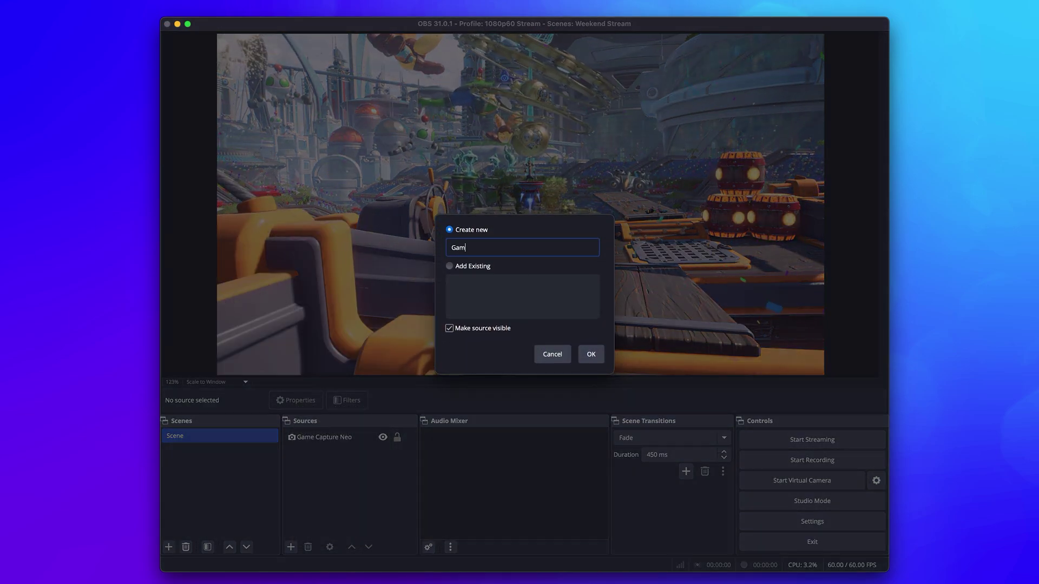
{"action": "type", "text": "e Capture Neo Audio"}
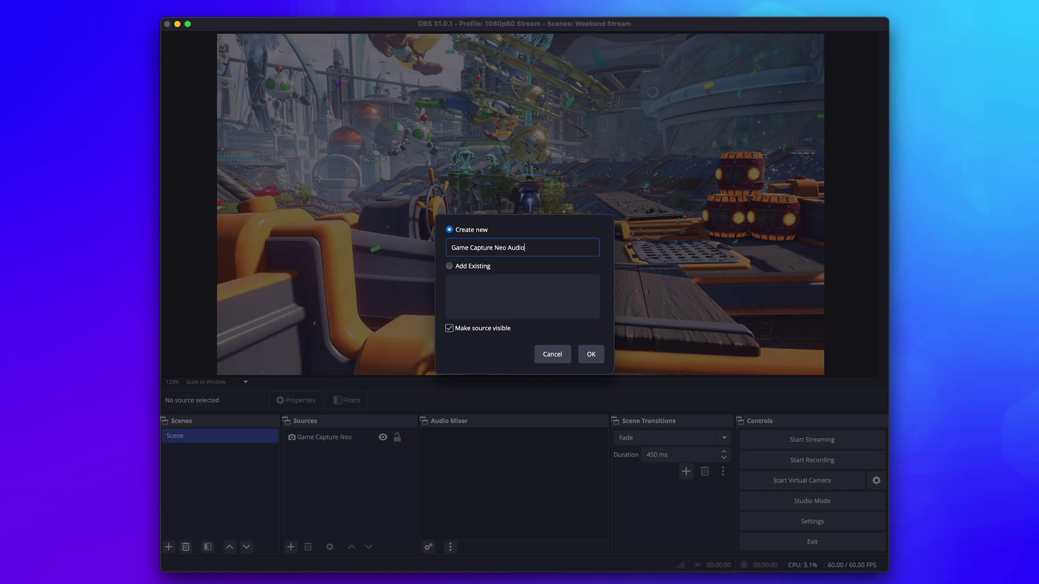
{"action": "key", "text": "Return"}
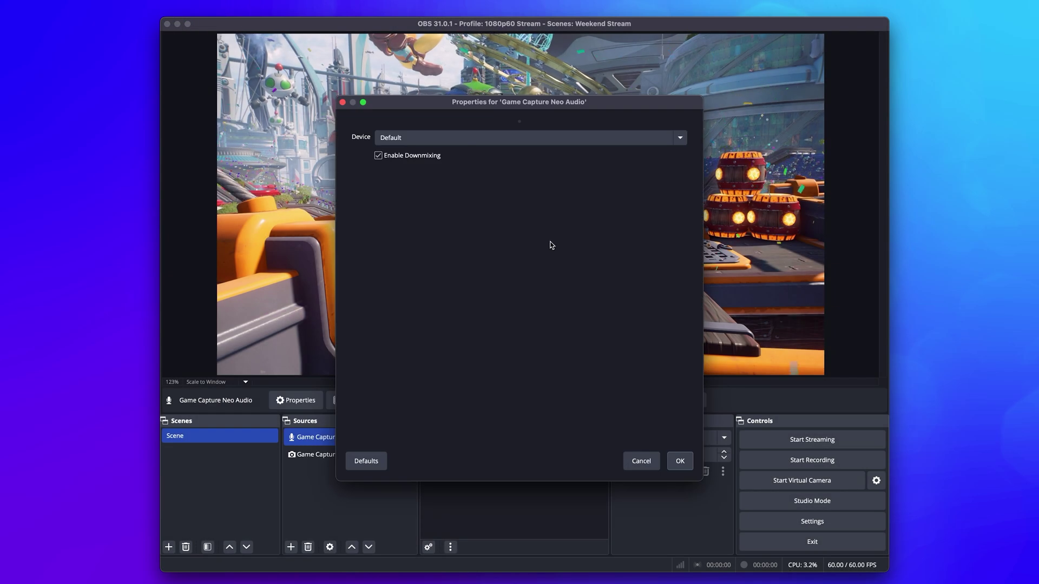
{"action": "left_click", "coordinate": [542, 138]}
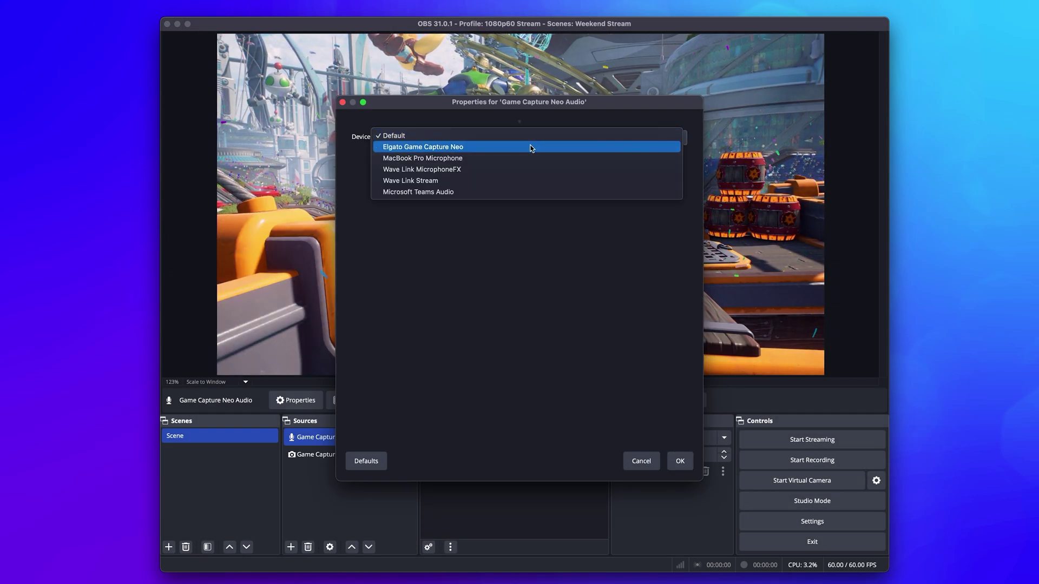
{"action": "key", "text": "Escape"}
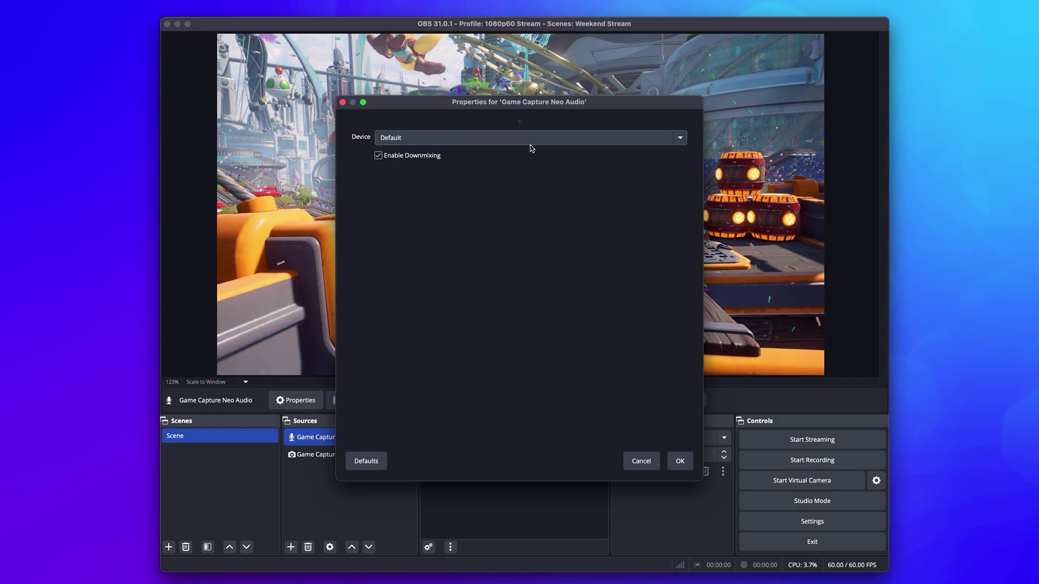
{"action": "left_click", "coordinate": [679, 461]}
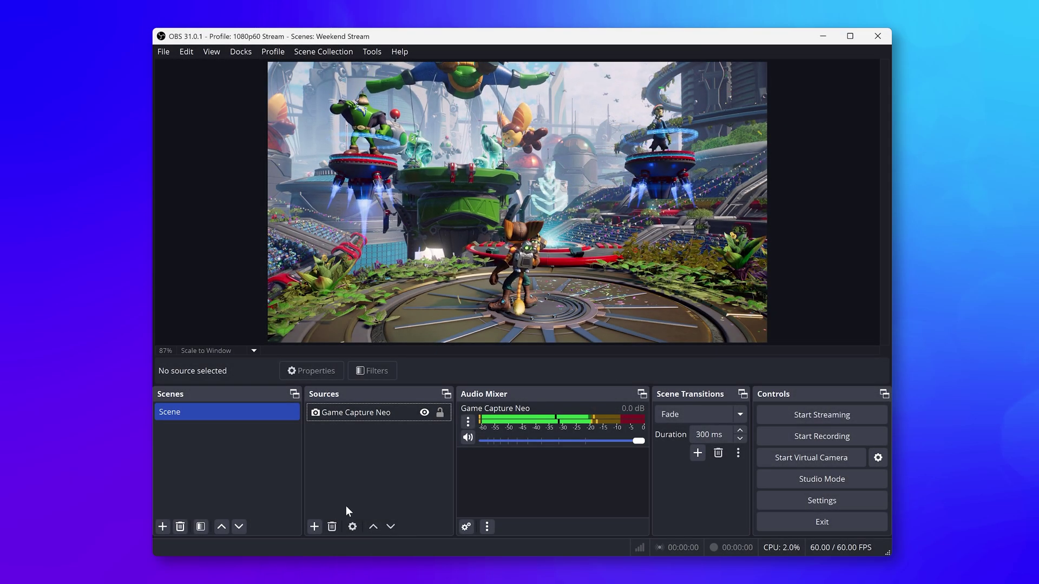
Create an Audio Input Capture called 'Wave Neo' with device Mic In (Elgato Wave Neo)
{"action": "left_click", "coordinate": [314, 526]}
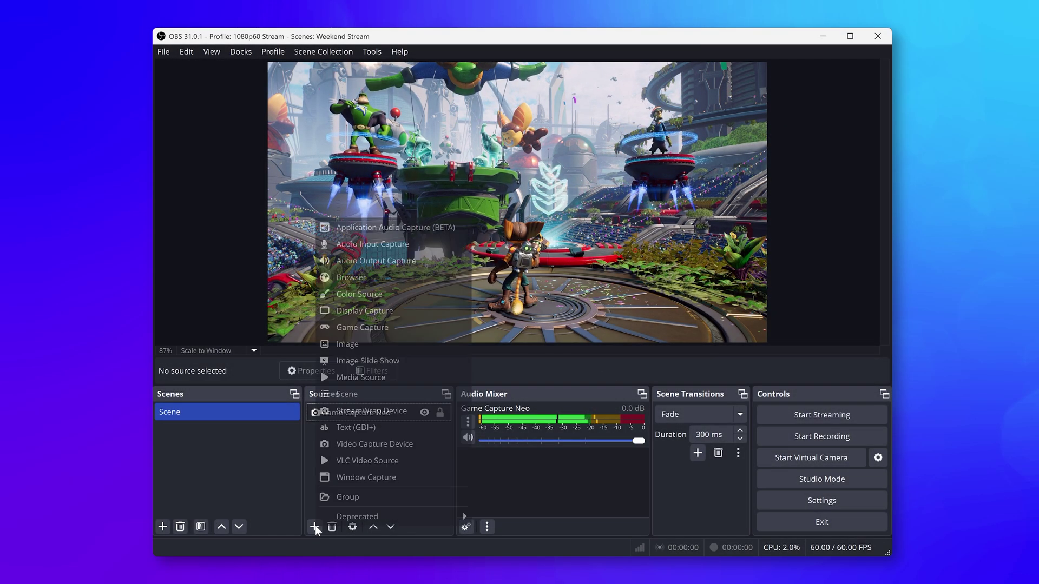
{"action": "left_click", "coordinate": [421, 248]}
{"action": "type", "text": "Wave Neo"}
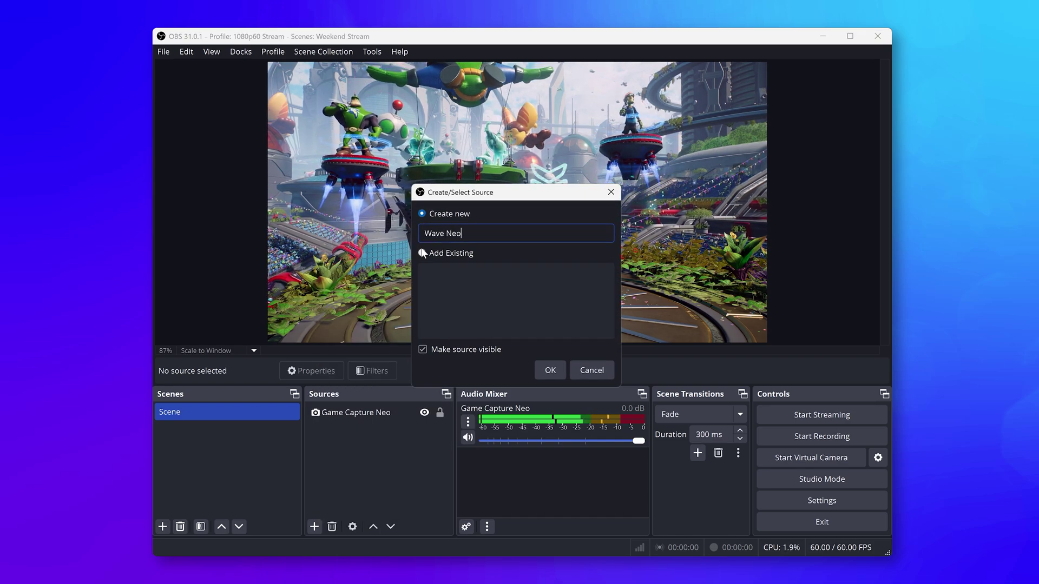
{"action": "left_click", "coordinate": [549, 370]}
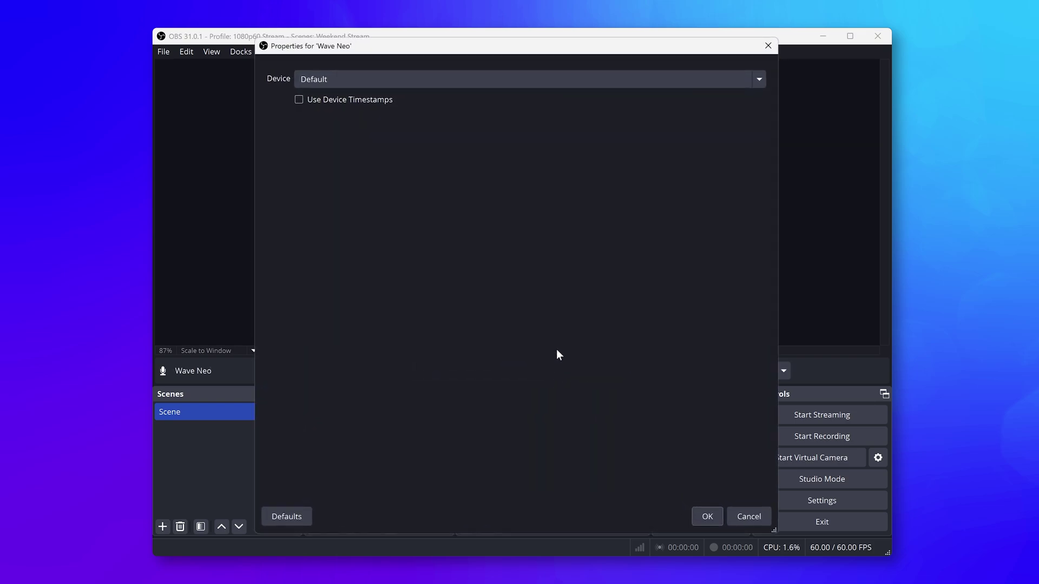
{"action": "left_click", "coordinate": [539, 80]}
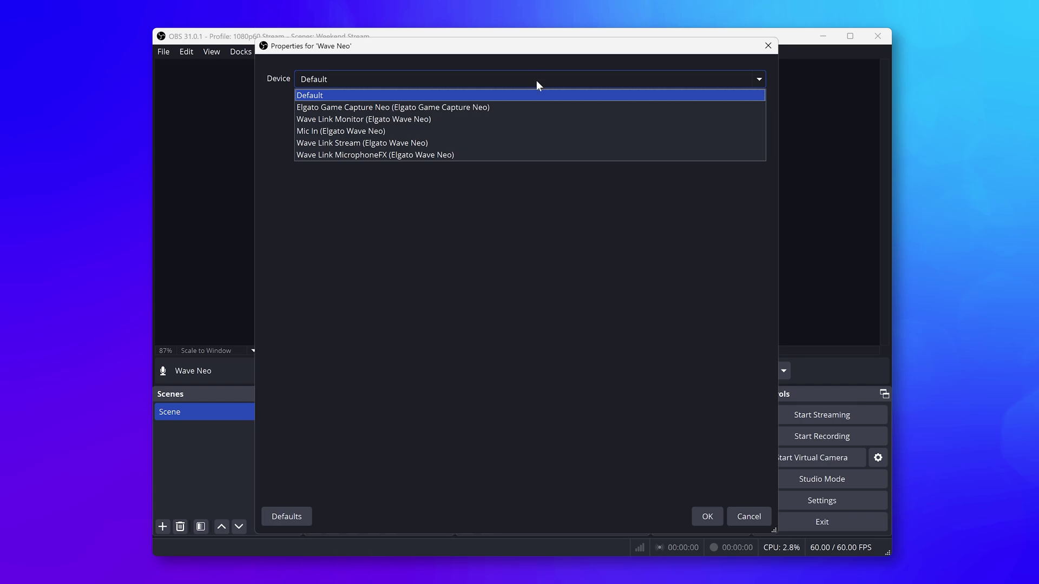
{"action": "left_click", "coordinate": [530, 135]}
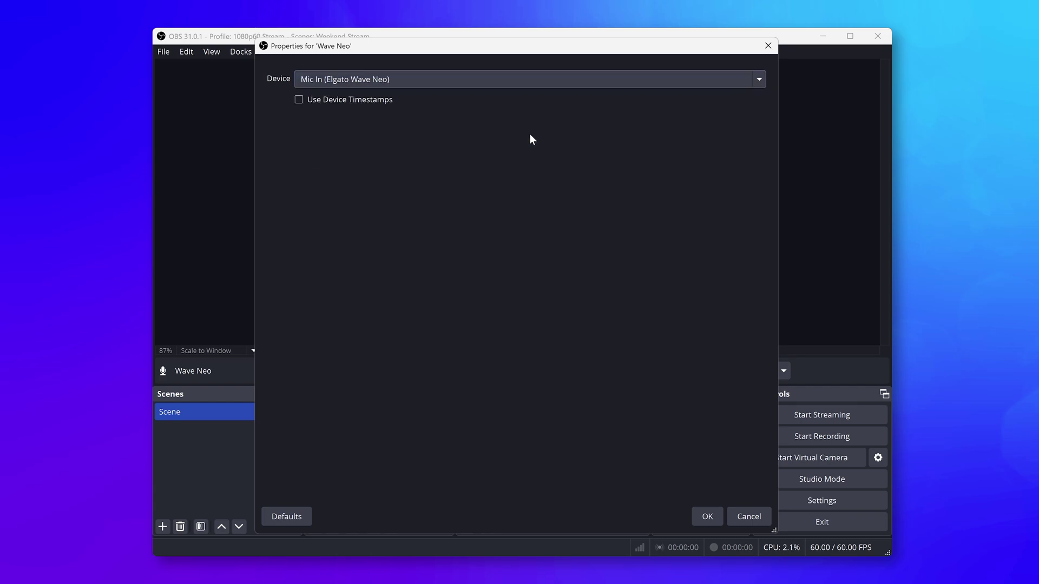
{"action": "left_click", "coordinate": [706, 515]}
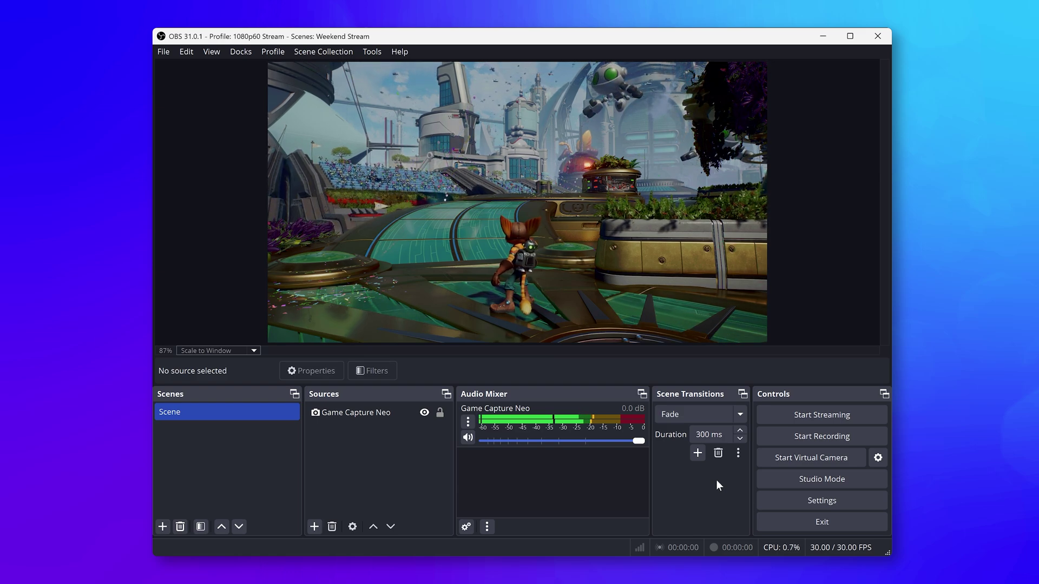
In Advanced Audio Properties, set Game Capture Neo's Audio Monitoring to Monitor and Output
{"action": "left_click", "coordinate": [465, 527]}
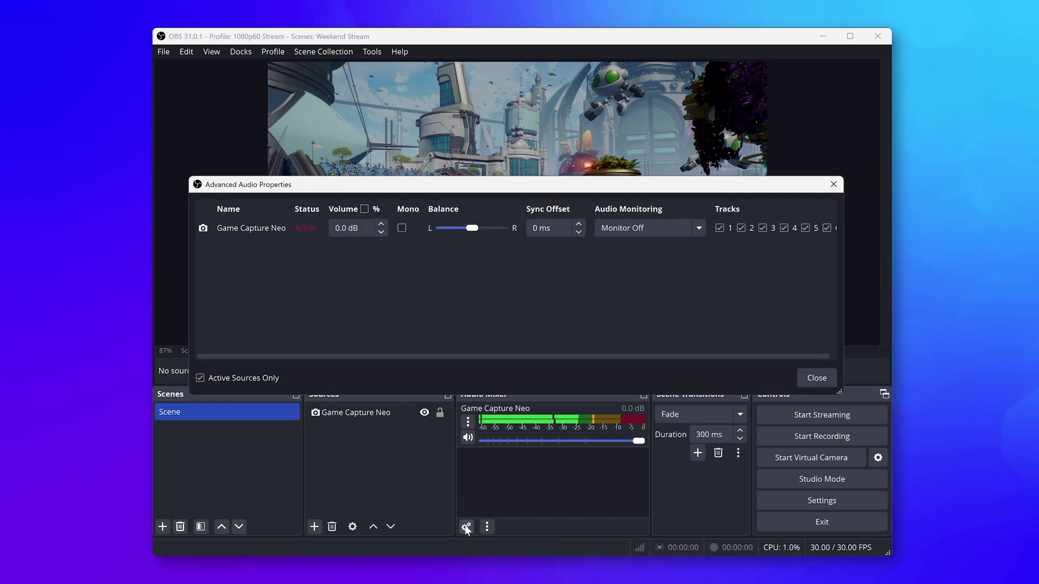
{"action": "left_click", "coordinate": [698, 228]}
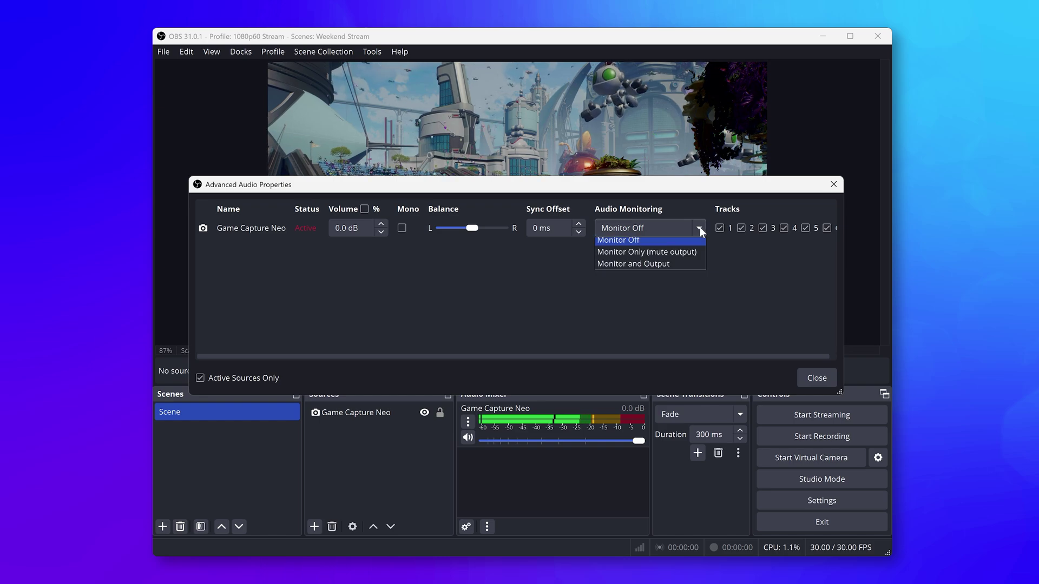
{"action": "left_click", "coordinate": [701, 271]}
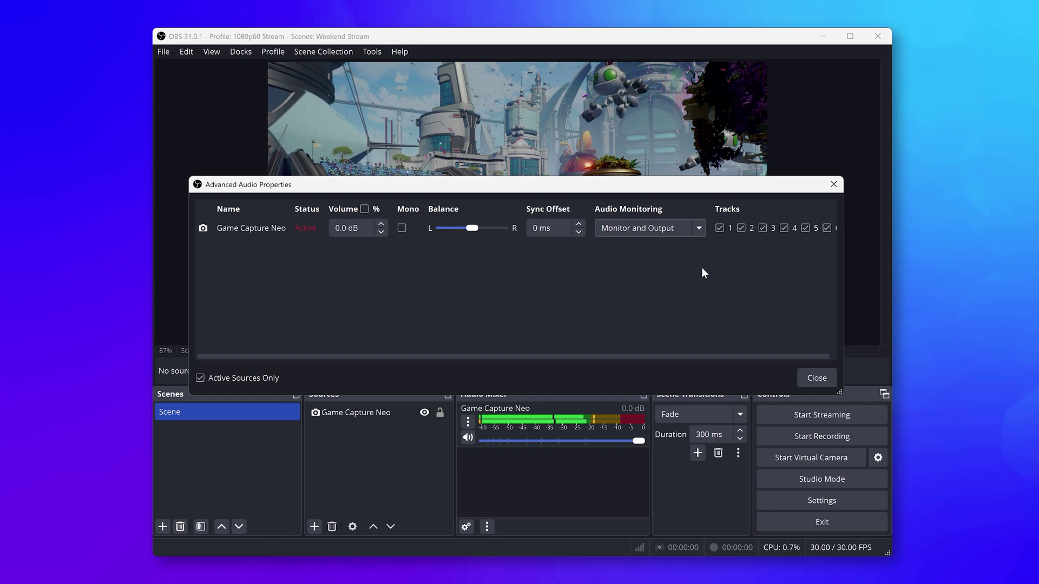
{"action": "left_click", "coordinate": [812, 379]}
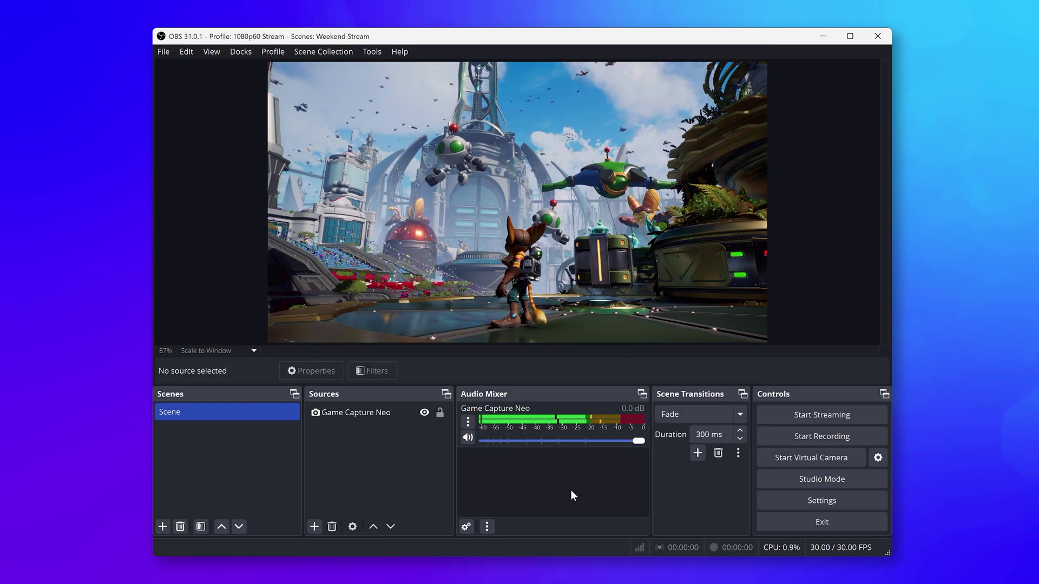
Set the Audio settings' Monitoring Device to Headphones (Elgato Wave Neo) and apply it
{"action": "left_click", "coordinate": [163, 52]}
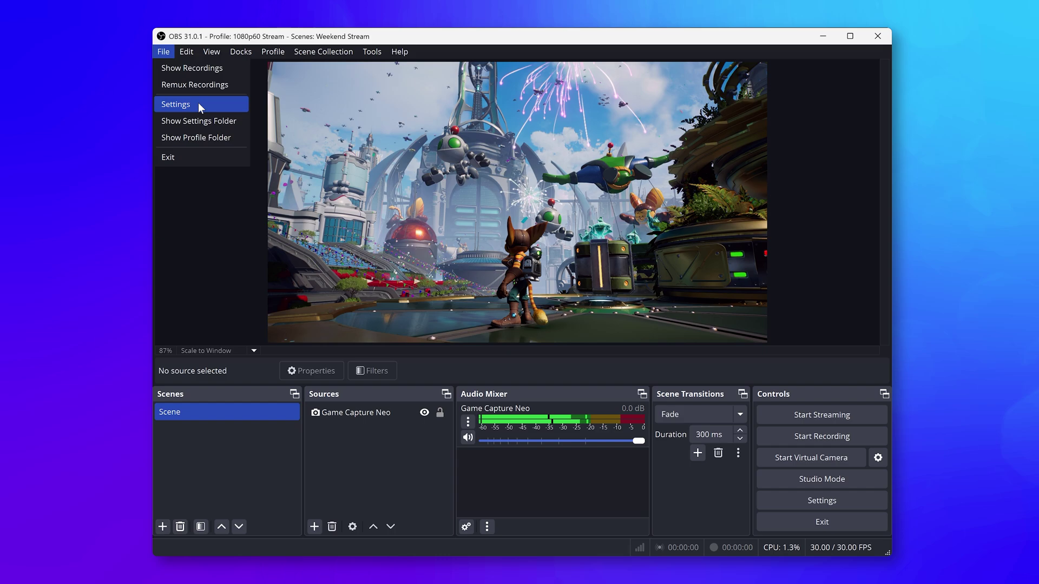
{"action": "left_click", "coordinate": [650, 499]}
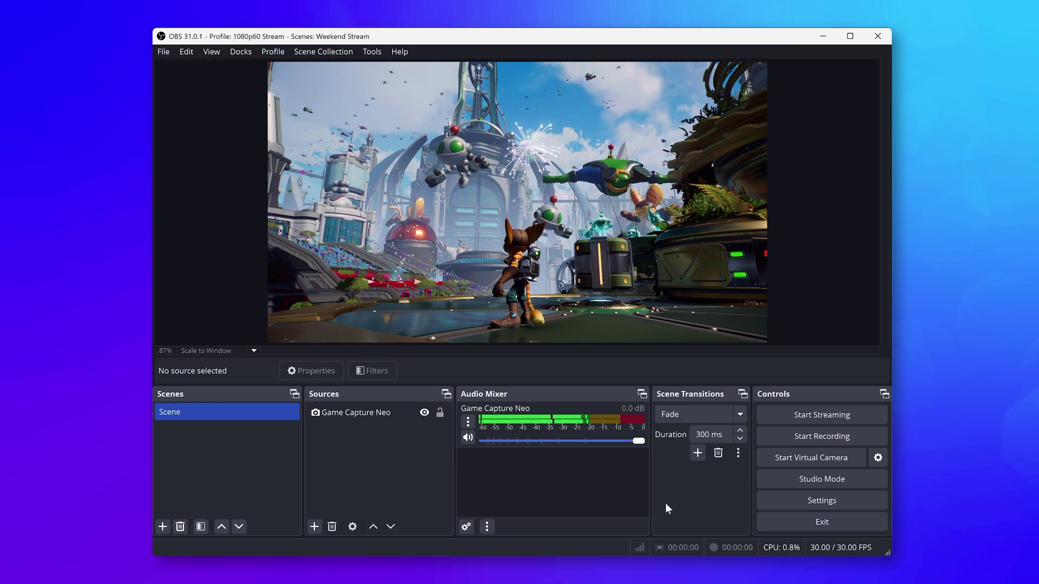
{"action": "left_click", "coordinate": [831, 501]}
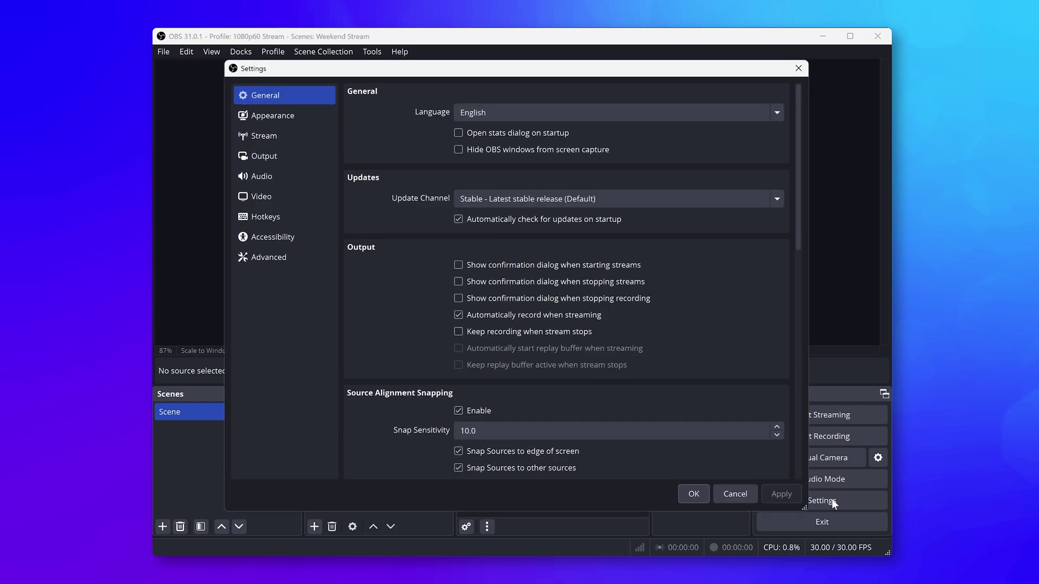
{"action": "left_click", "coordinate": [255, 181]}
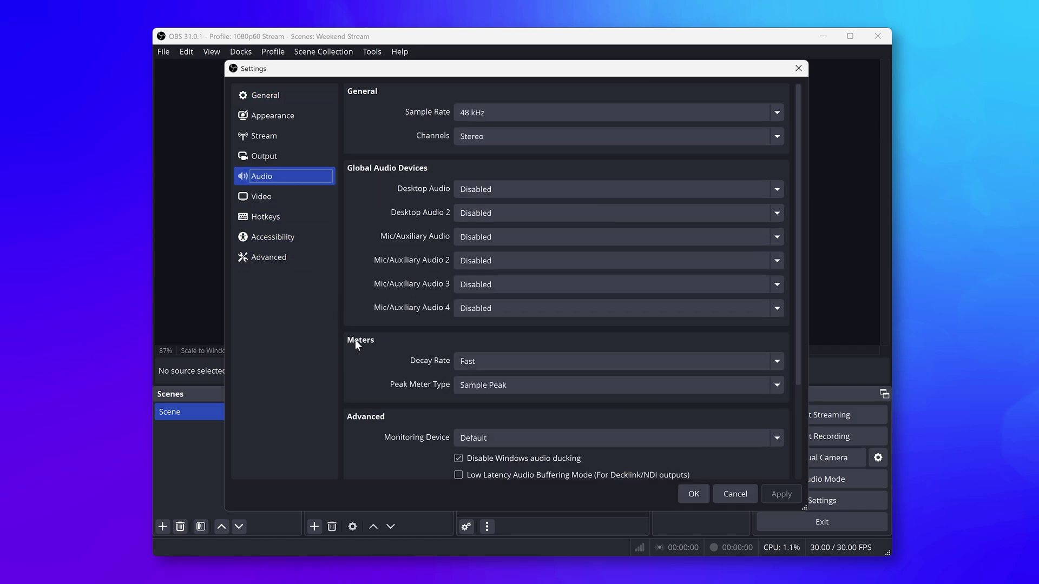
{"action": "scroll", "coordinate": [387, 363], "scroll_direction": "down", "scroll_amount": 2}
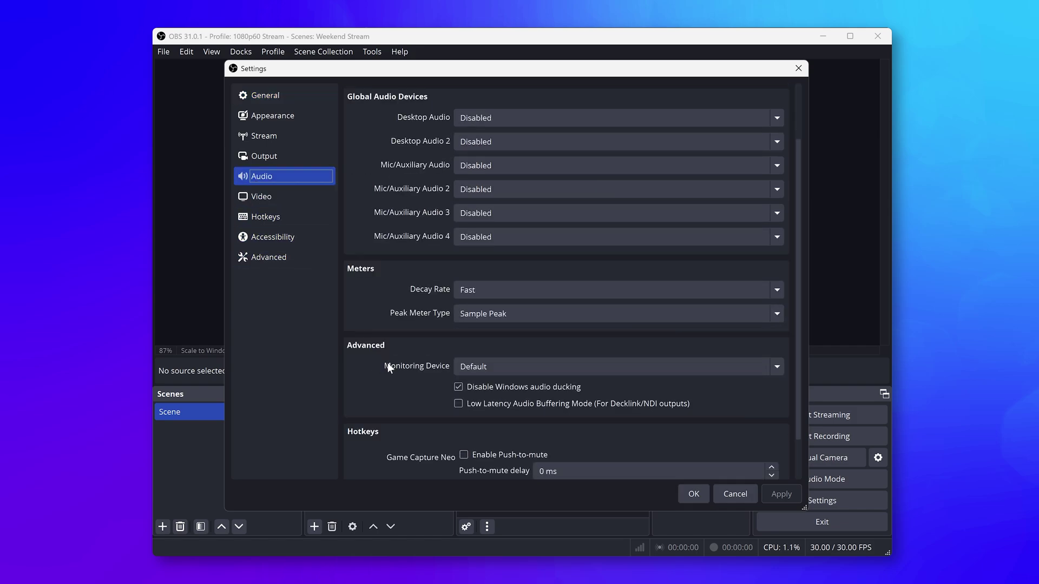
{"action": "left_click", "coordinate": [582, 369]}
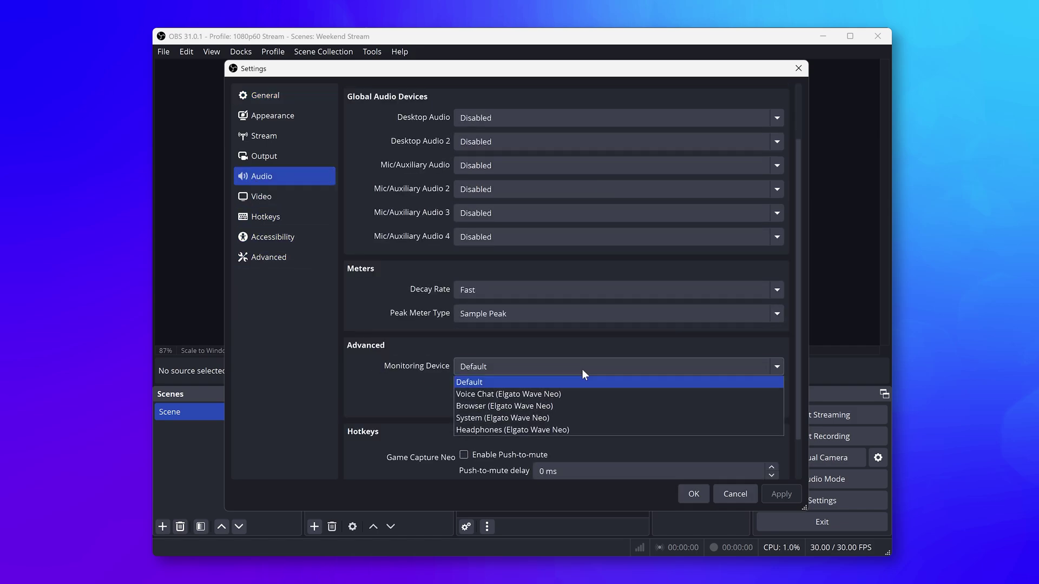
{"action": "left_click", "coordinate": [589, 430]}
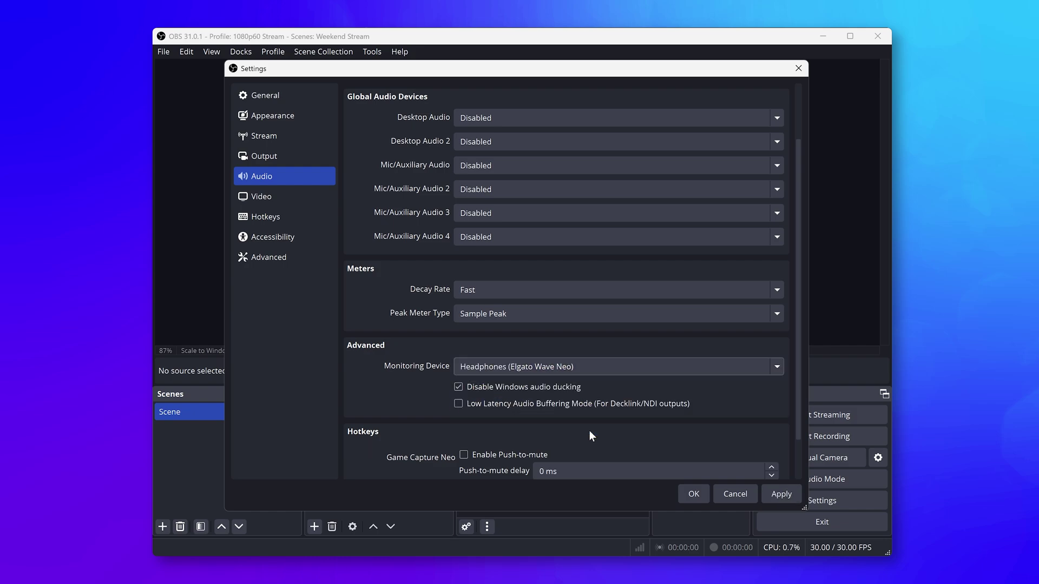
{"action": "left_click", "coordinate": [784, 495]}
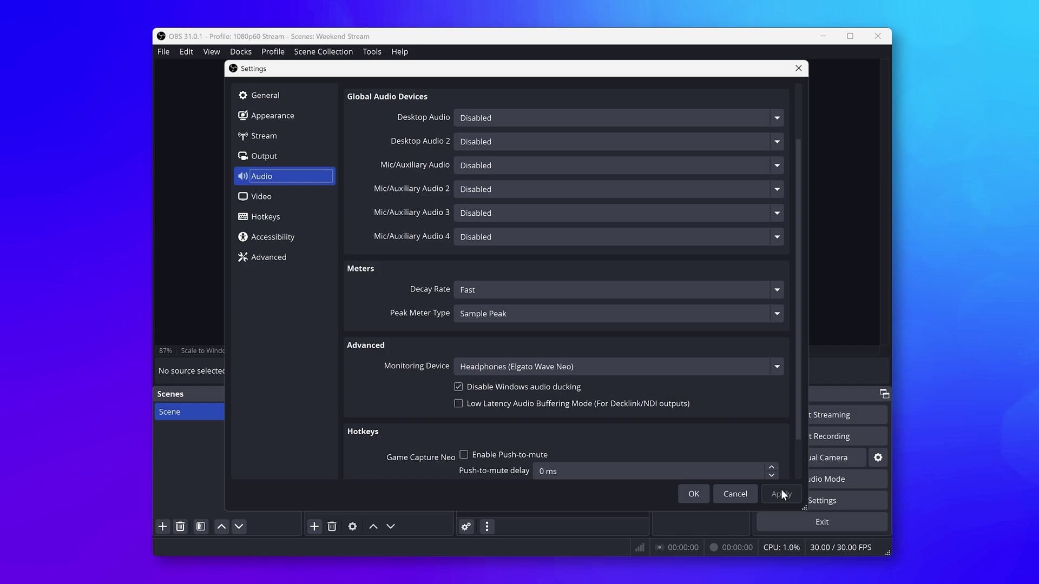
Set both the base canvas and scaled output resolution to 1920x1080 in Video settings
{"action": "left_click", "coordinate": [279, 196]}
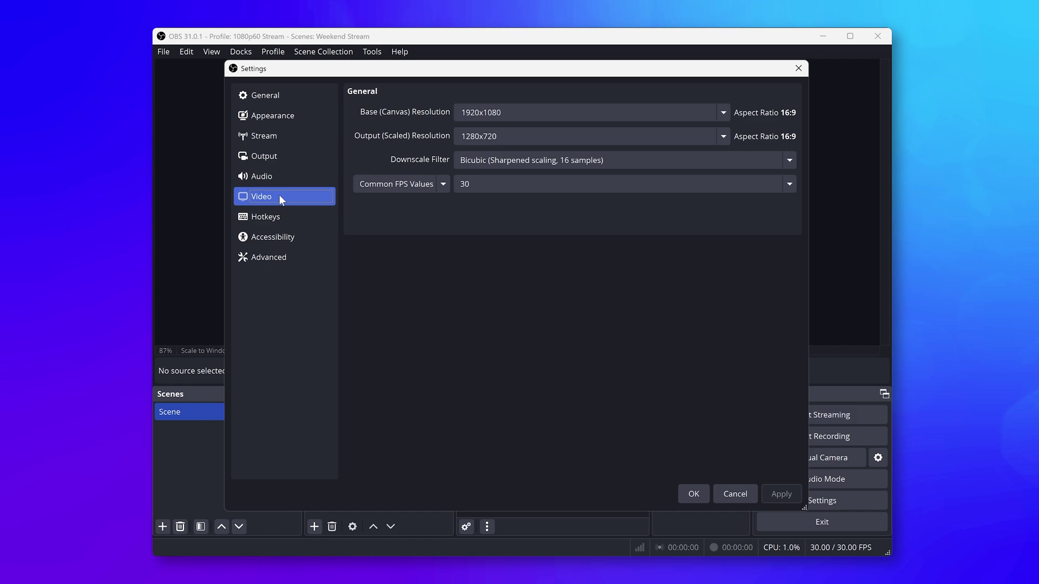
{"action": "left_click", "coordinate": [697, 113]}
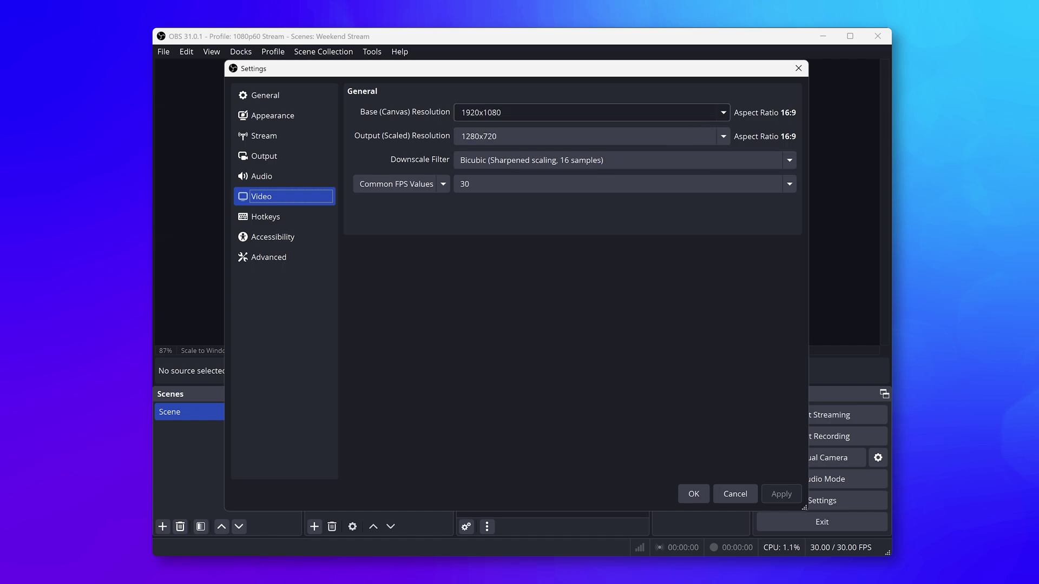
{"action": "left_click", "coordinate": [723, 112]}
{"action": "left_click", "coordinate": [724, 112]}
{"action": "left_click", "coordinate": [723, 136]}
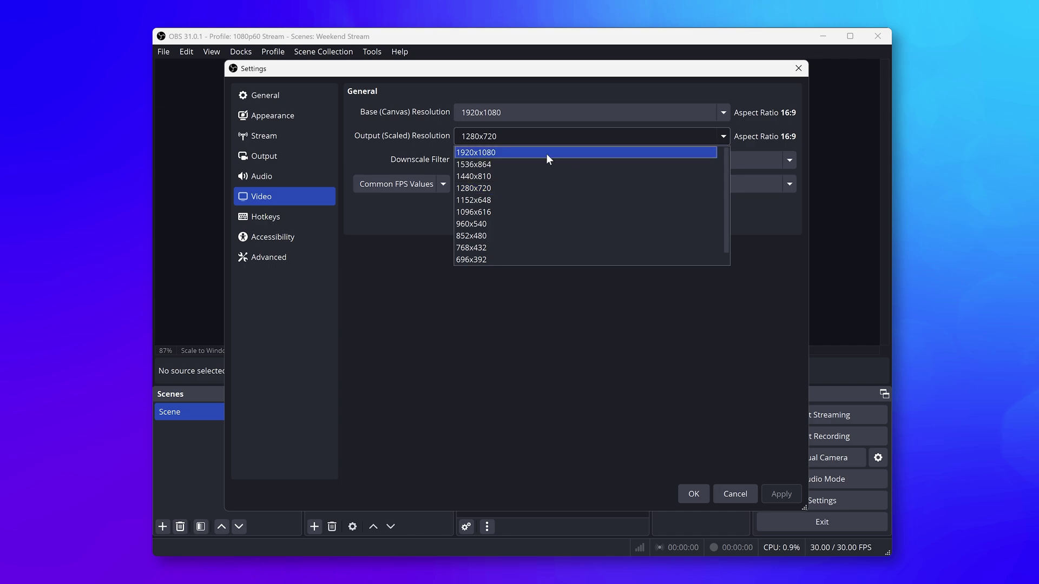
{"action": "left_click", "coordinate": [546, 154]}
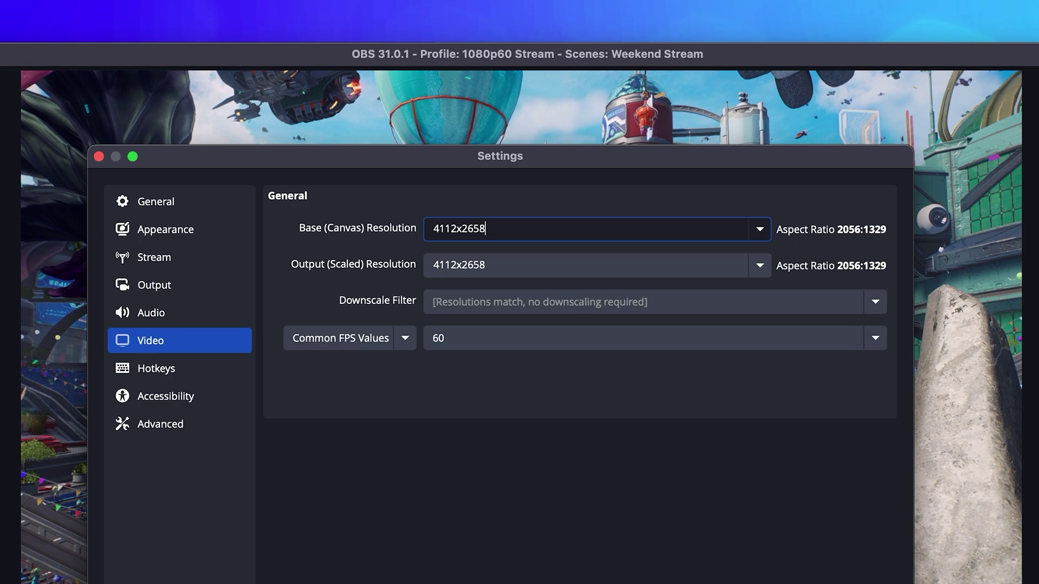
{"action": "key", "text": "BackSpace"}
{"action": "key", "text": "BackSpace"}
{"action": "key", "text": "BackSpace"}
{"action": "key", "text": "BackSpace"}
{"action": "key", "text": "BackSpace"}
{"action": "key", "text": "BackSpace"}
{"action": "key", "text": "BackSpace"}
{"action": "key", "text": "BackSpace"}
{"action": "key", "text": "BackSpace"}
{"action": "type", "text": "1"}
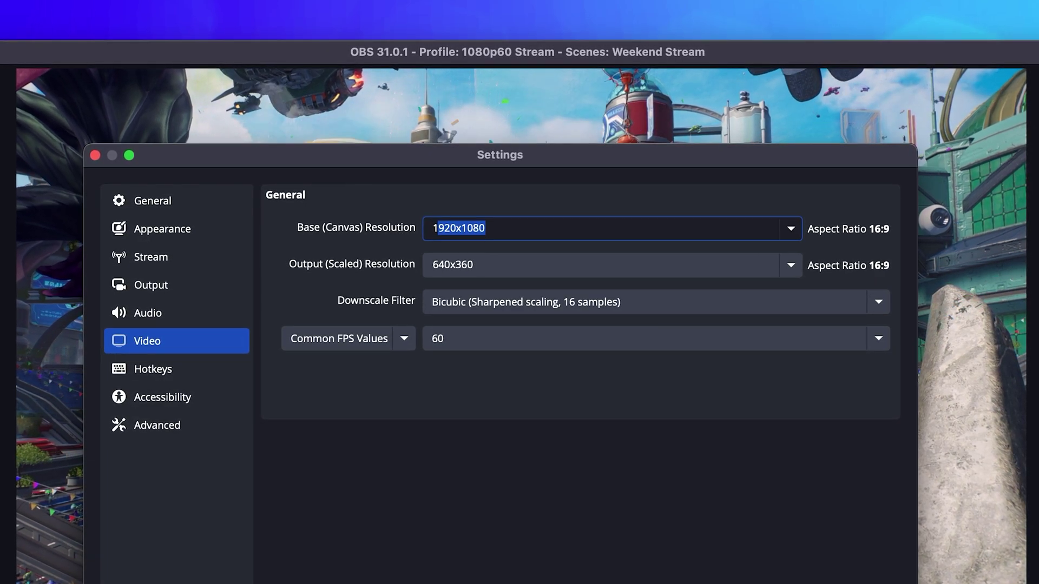
{"action": "type", "text": "920x1080"}
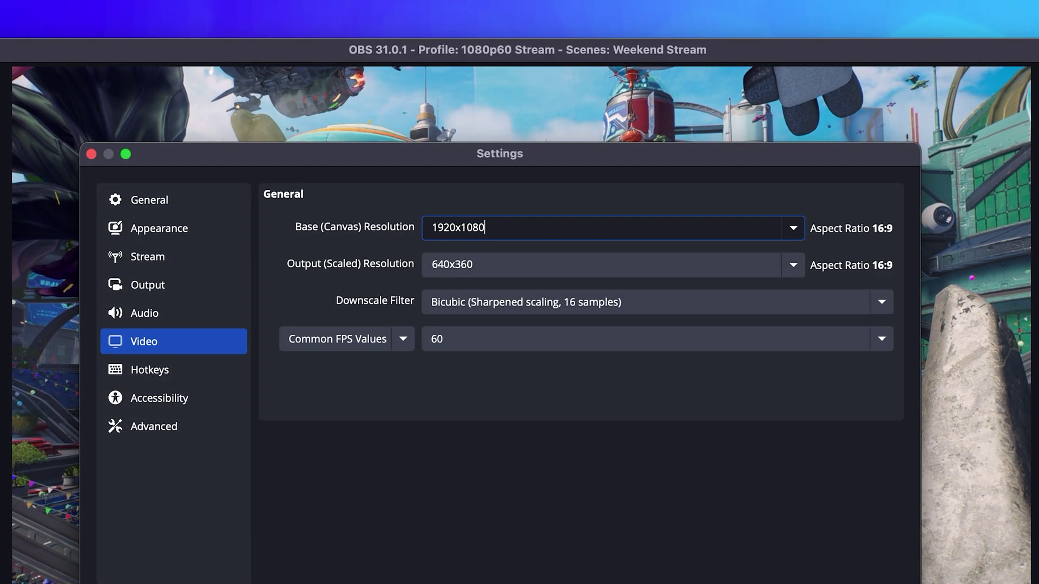
{"action": "left_click", "coordinate": [791, 265]}
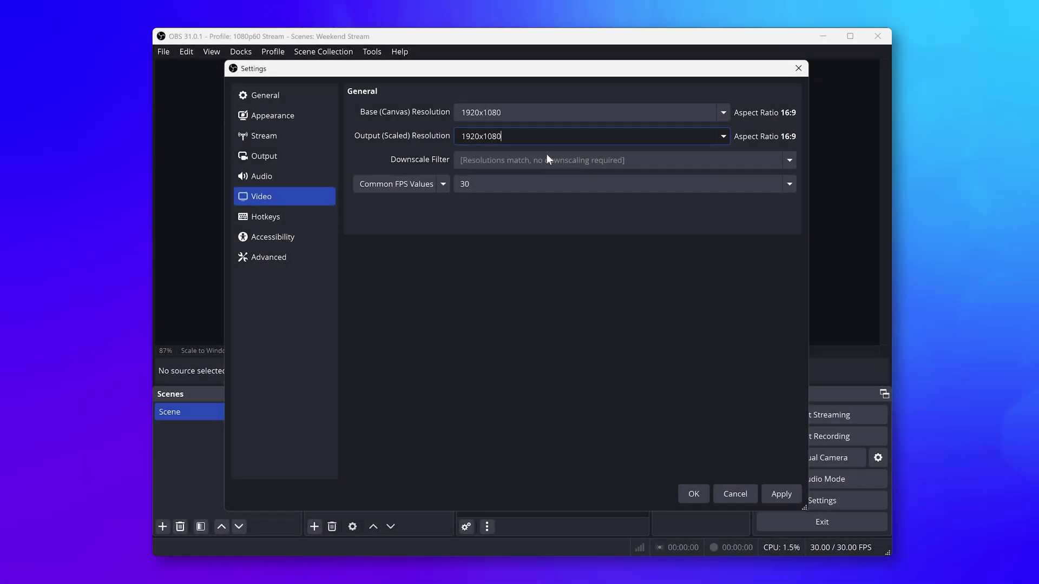
Set Common FPS Values to 60 and apply the video settings
{"action": "left_click", "coordinate": [787, 184]}
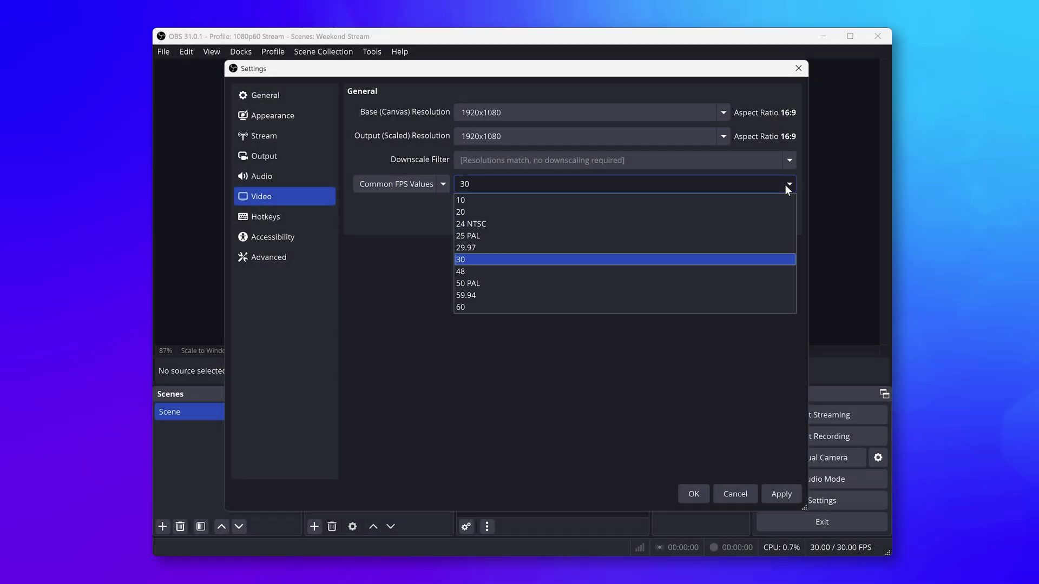
{"action": "left_click", "coordinate": [523, 307]}
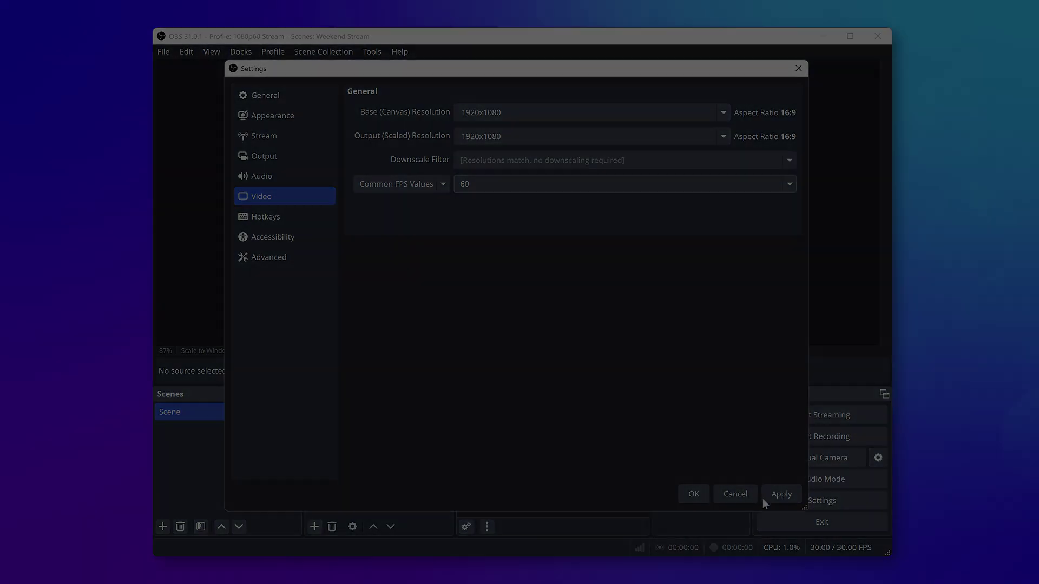
{"action": "left_click", "coordinate": [790, 493]}
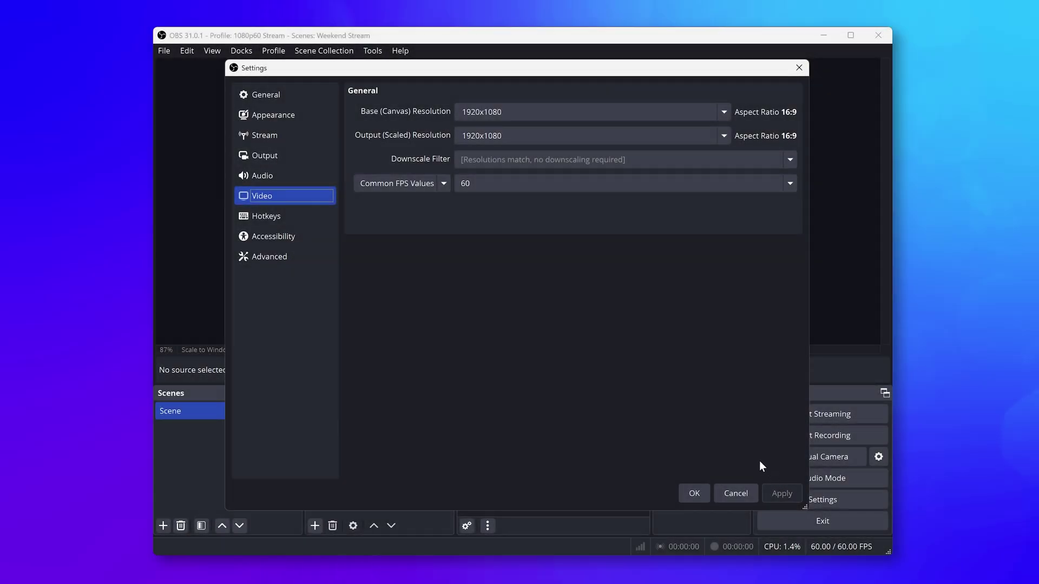
Enter 6000 Kbps as the streaming video bitrate and choose a 128 audio bitrate
{"action": "left_click", "coordinate": [299, 160]}
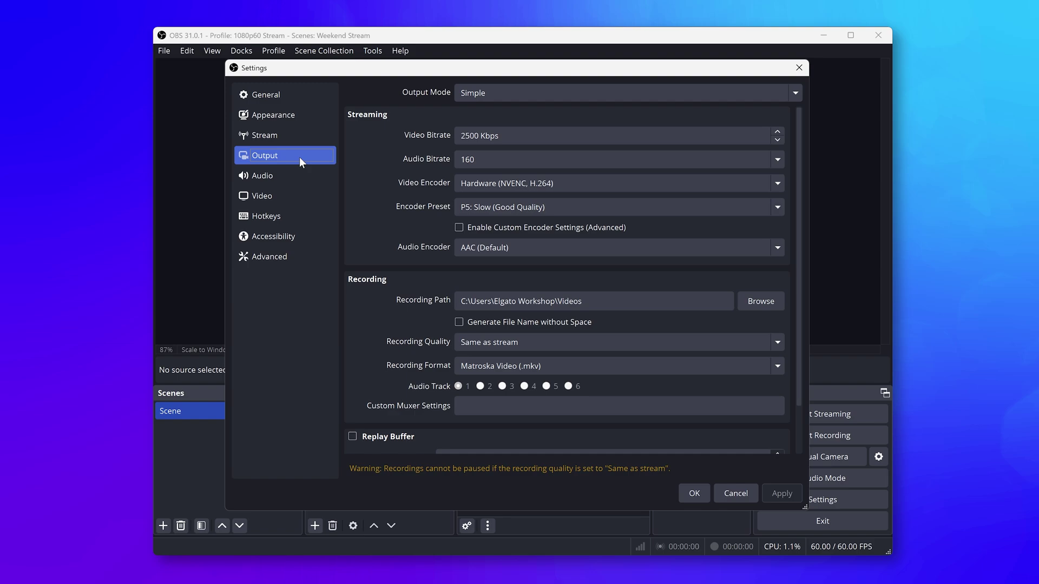
{"action": "left_click", "coordinate": [459, 139]}
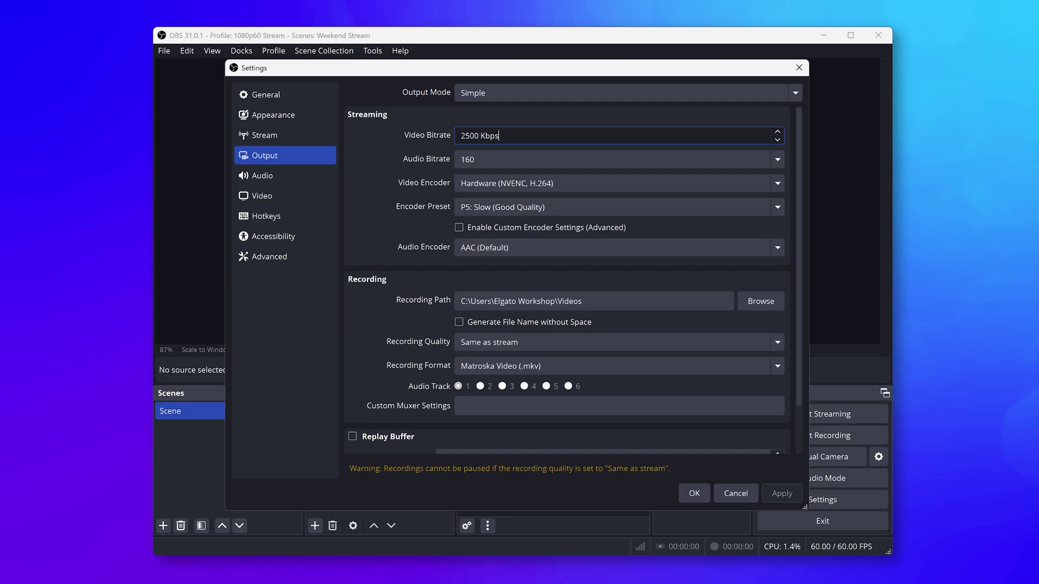
{"action": "type", "text": "6000"}
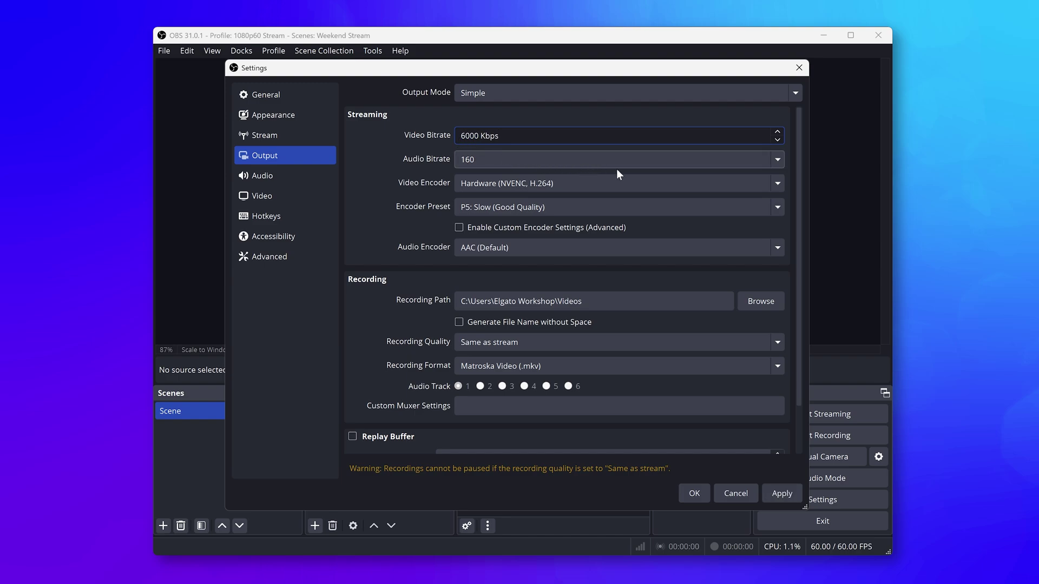
{"action": "left_click", "coordinate": [775, 162]}
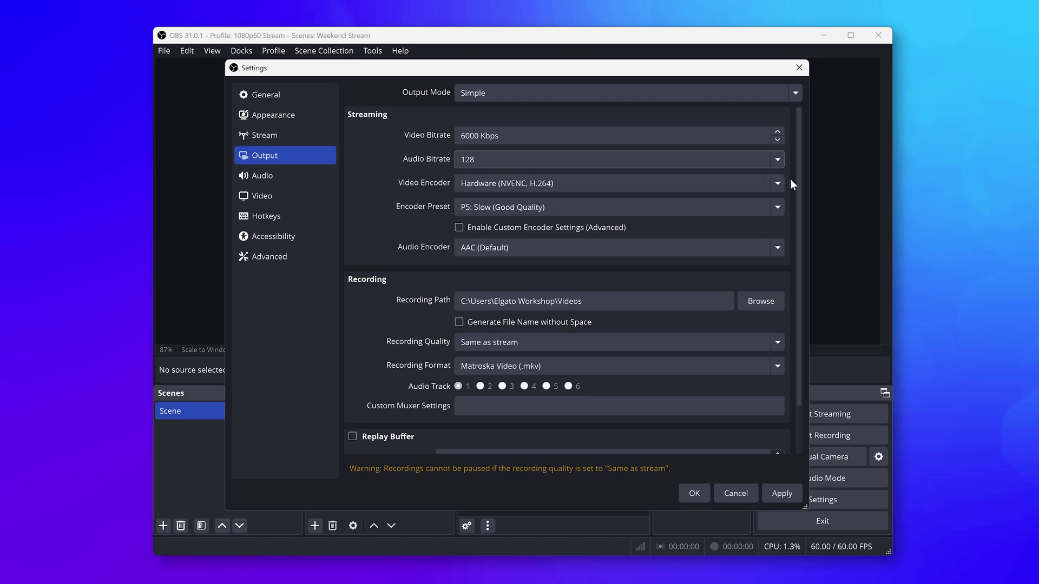
Choose Hardware (NVENC, H.264) on Windows or Hardware (Apple, H.264) on macOS as the streaming encoder
{"action": "left_click", "coordinate": [777, 183]}
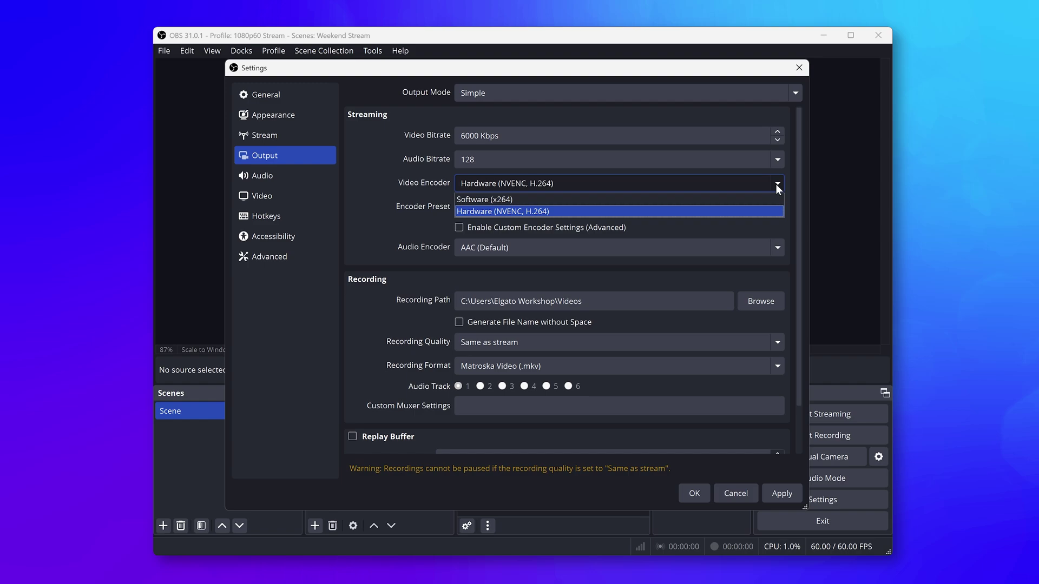
{"action": "left_click", "coordinate": [776, 184]}
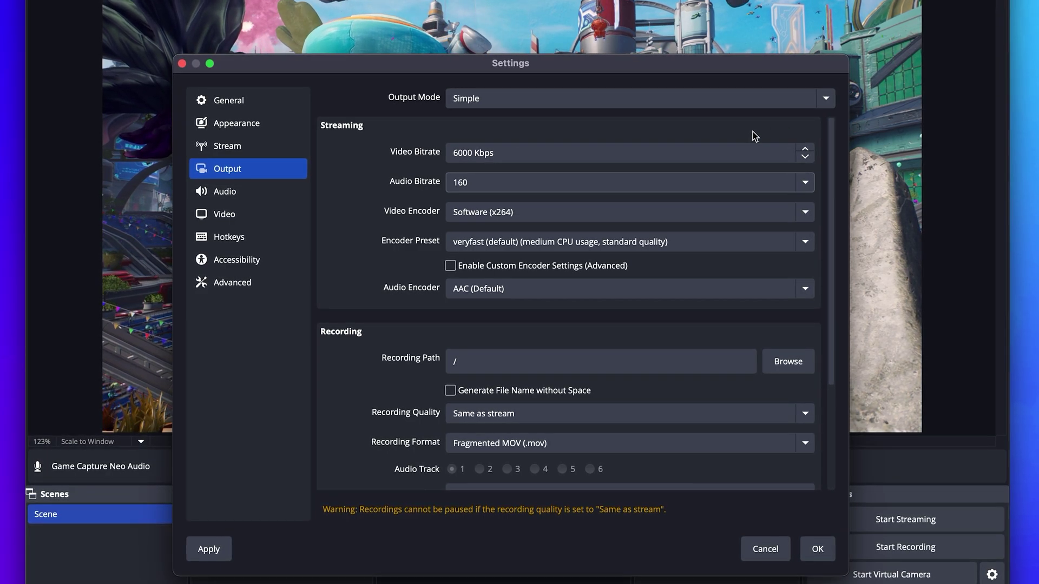
{"action": "left_click", "coordinate": [601, 212]}
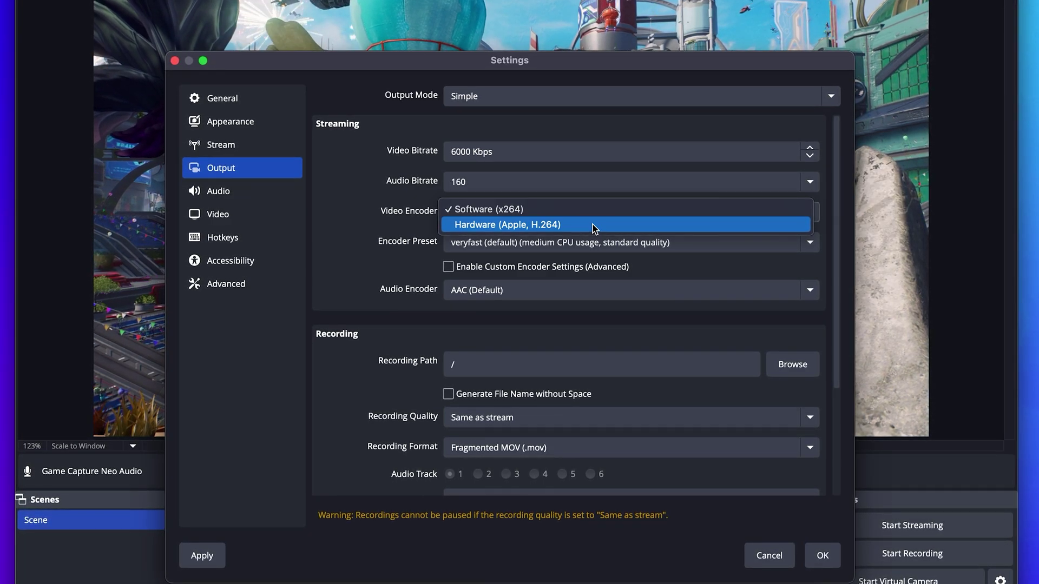
{"action": "left_click", "coordinate": [592, 224]}
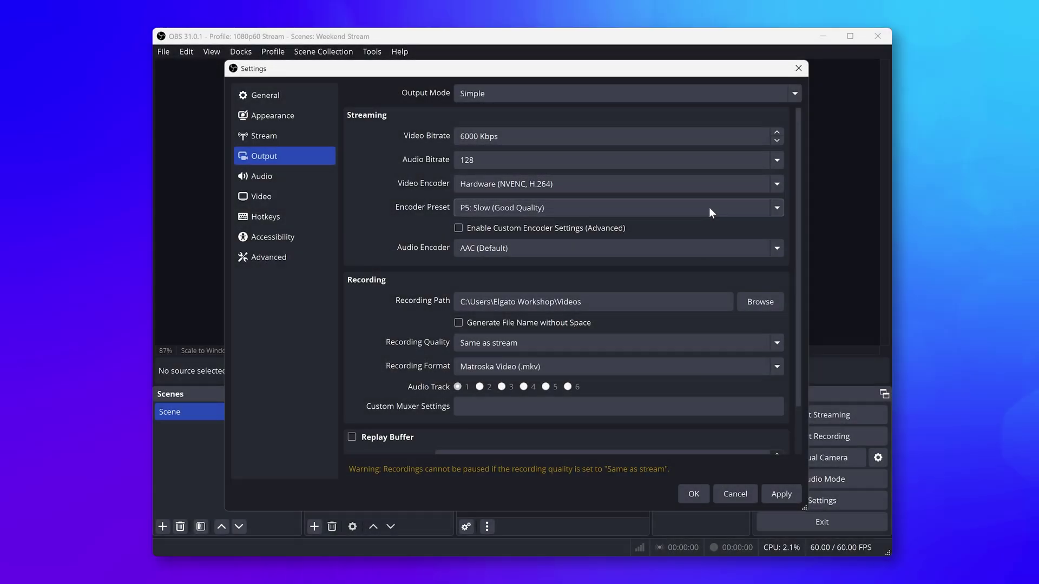
Keep the encoder preset and recording quality 'Same as stream', edit the video bitrate, and save
{"action": "left_click", "coordinate": [708, 212]}
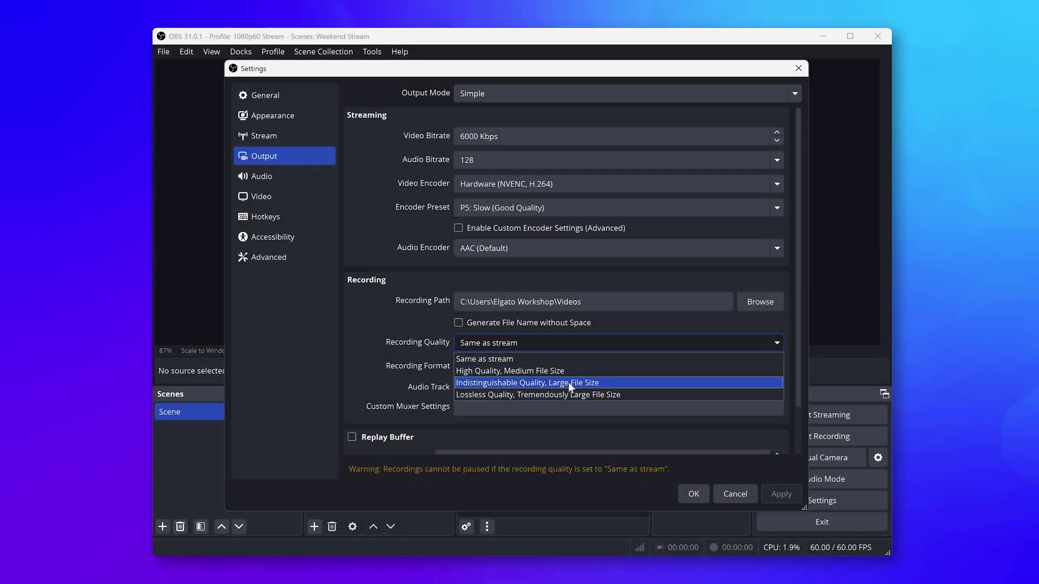
{"action": "left_click", "coordinate": [563, 359]}
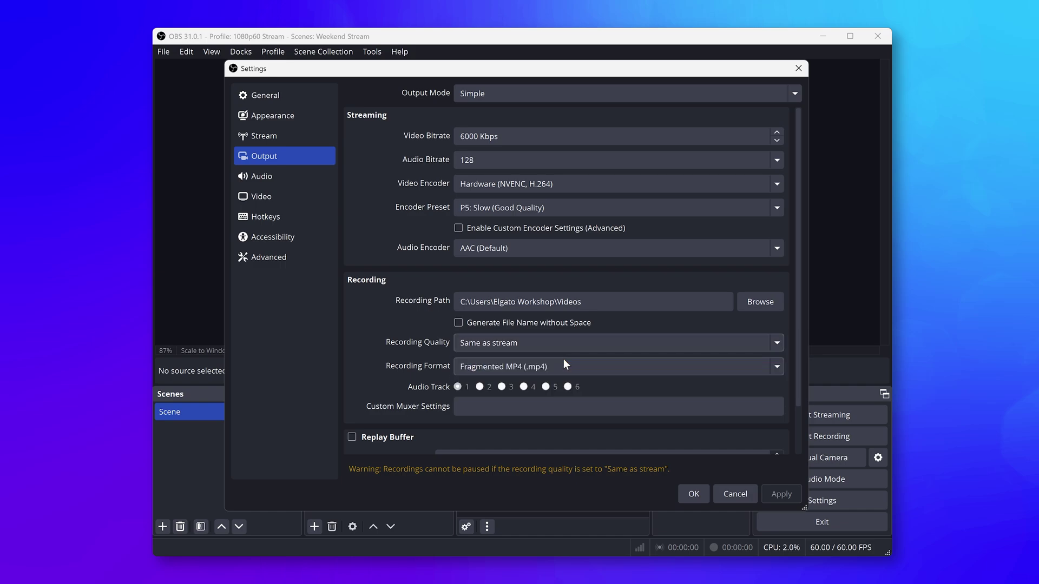
{"action": "left_click", "coordinate": [461, 136]}
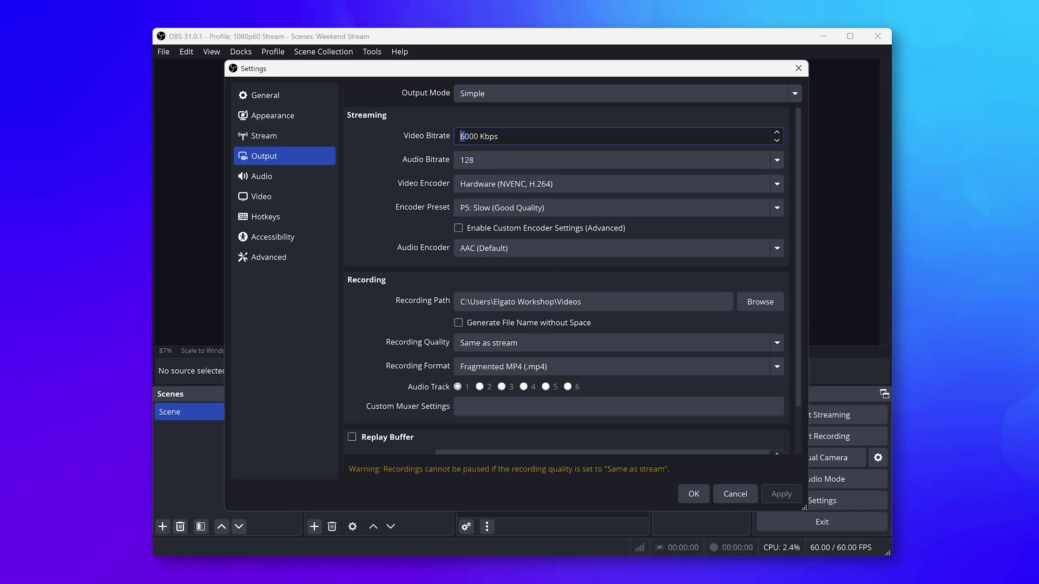
{"action": "type", "text": "8"}
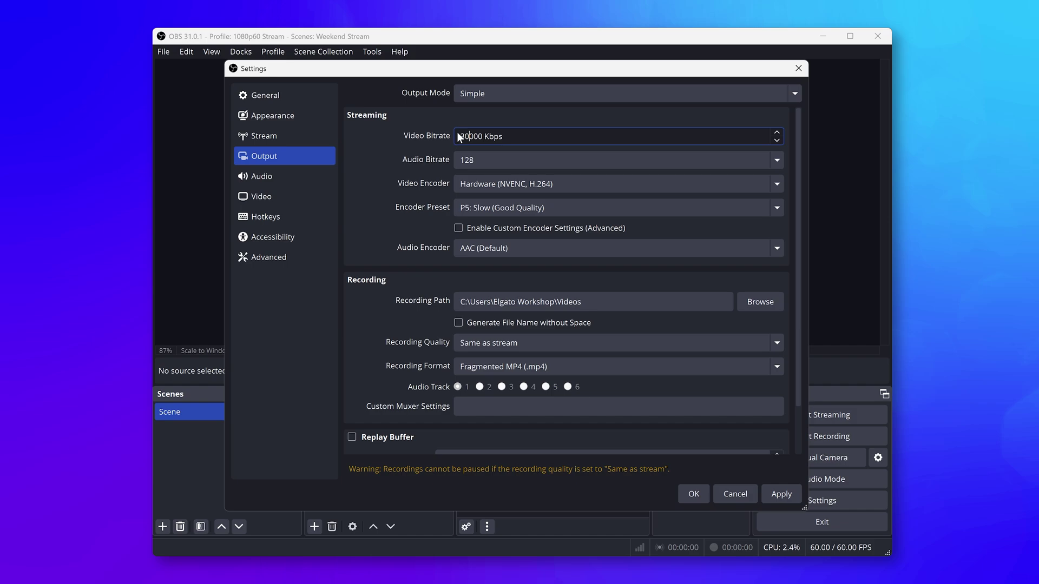
{"action": "left_click", "coordinate": [701, 493]}
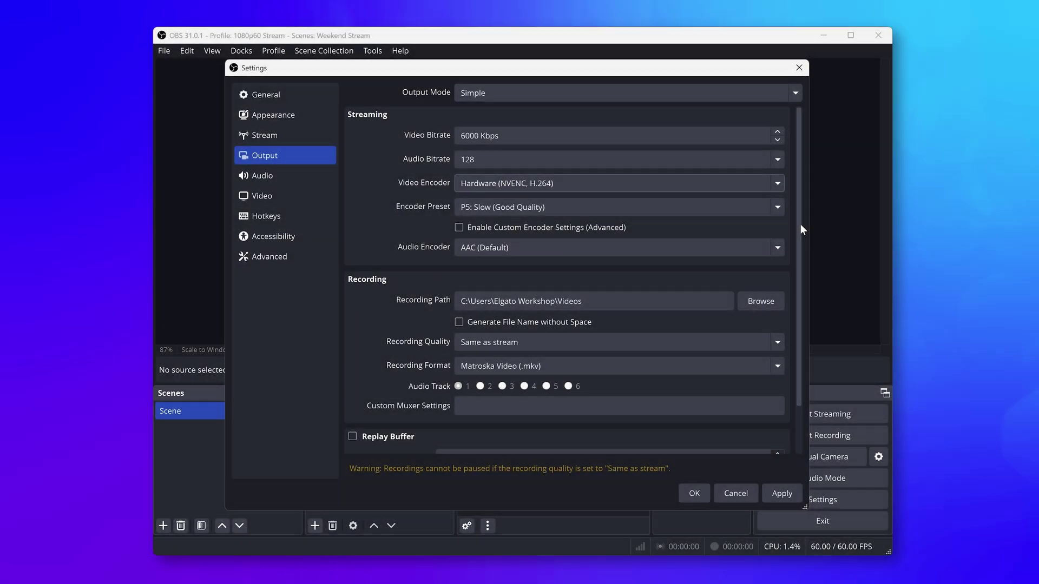
Set the recording format to Fragmented MP4 (.mp4)
{"action": "scroll", "coordinate": [800, 224], "scroll_direction": "down", "scroll_amount": 2}
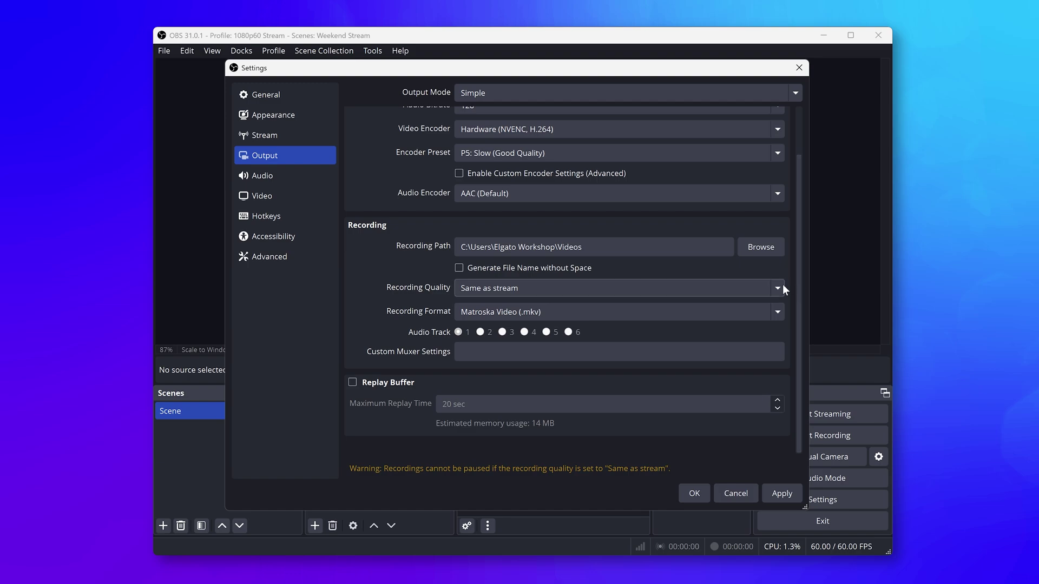
{"action": "left_click", "coordinate": [634, 316]}
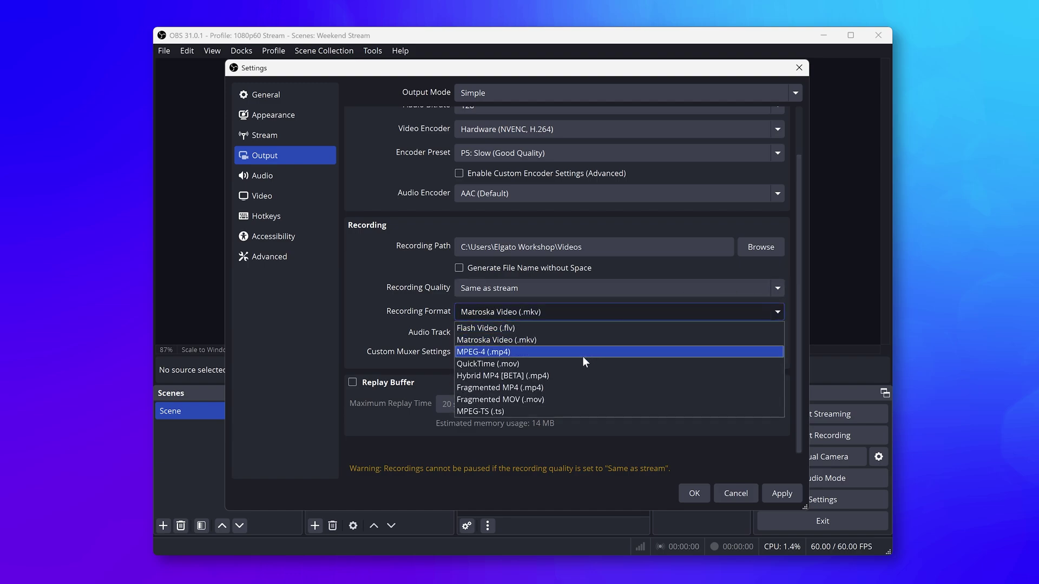
{"action": "left_click", "coordinate": [566, 388]}
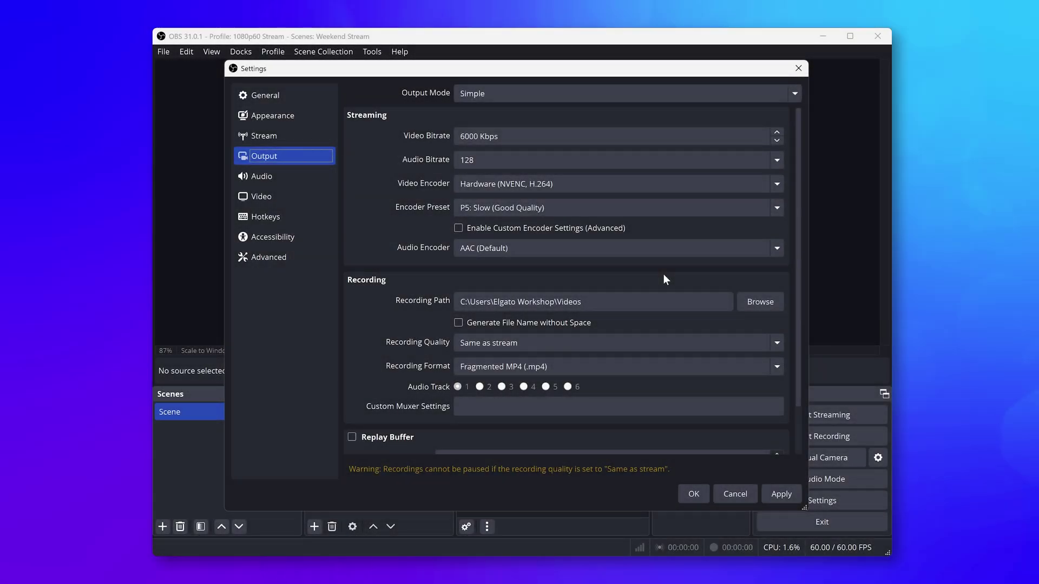
Enable 'Automatically record when streaming' in General settings and apply the change
{"action": "left_click", "coordinate": [280, 95]}
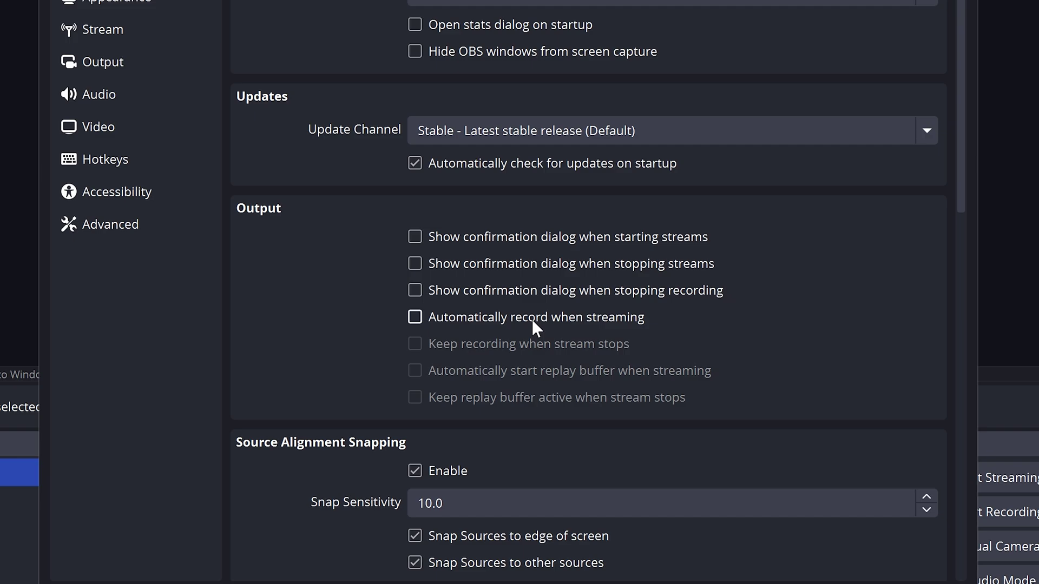
{"action": "left_click", "coordinate": [531, 319]}
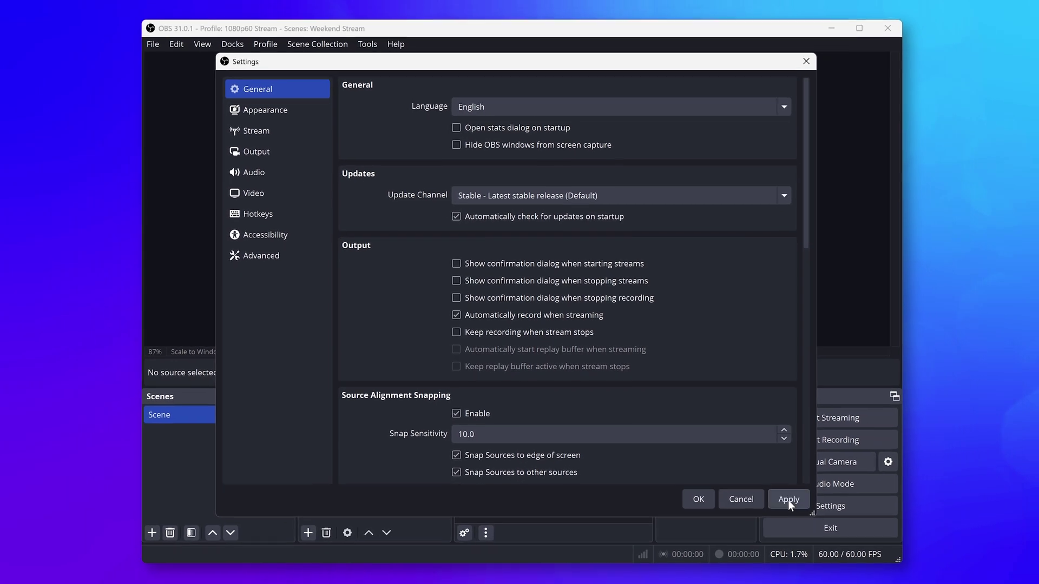
{"action": "left_click", "coordinate": [788, 499]}
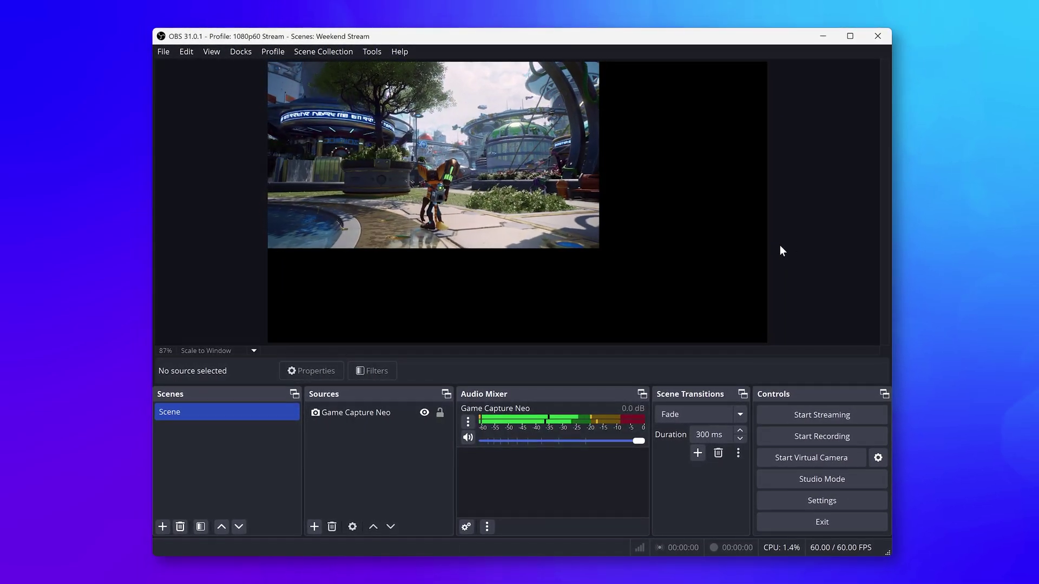
Fit the Game Capture Neo source to the 1920x1080 canvas with Ctrl+F
{"action": "left_click", "coordinate": [402, 413]}
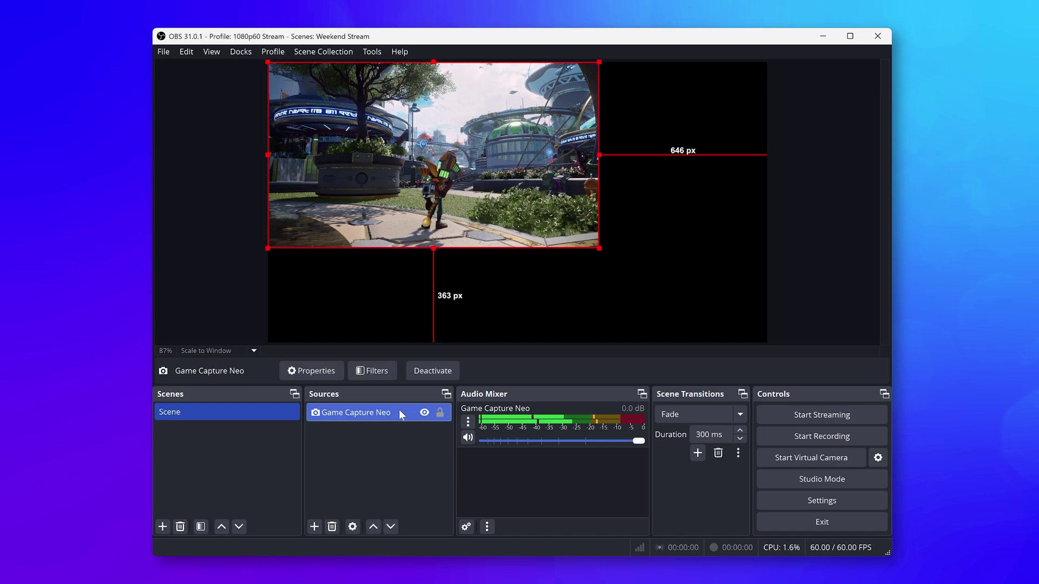
{"action": "key", "text": "ctrl+f"}
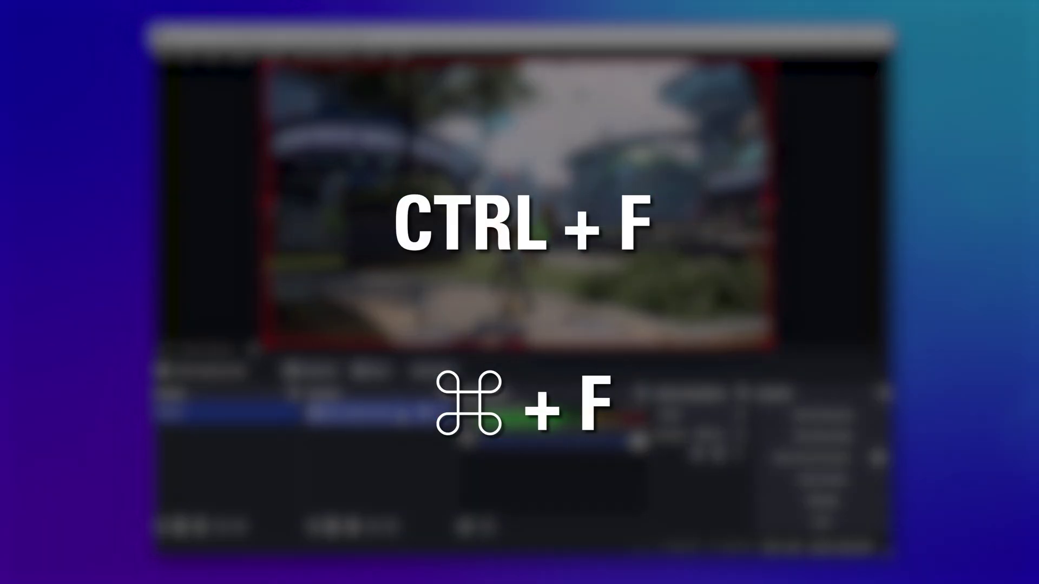